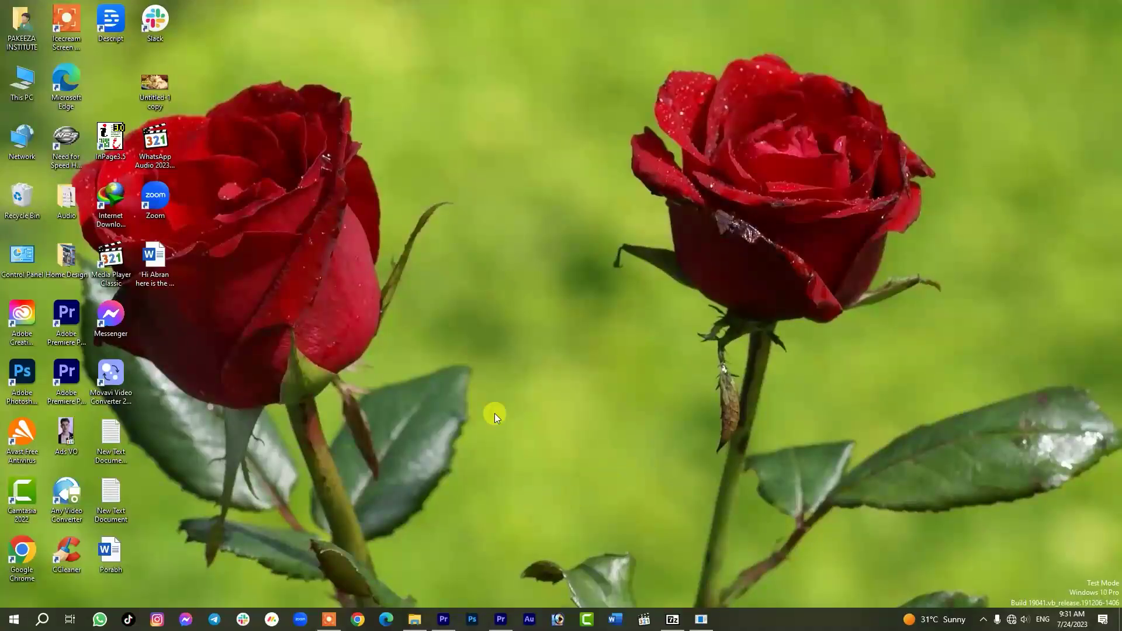
- Check the Premiere Pro 2023 version via Help > About Premiere Pro
{"action": "right_click", "coordinate": [494, 365]}
{"action": "left_click", "coordinate": [500, 619]}
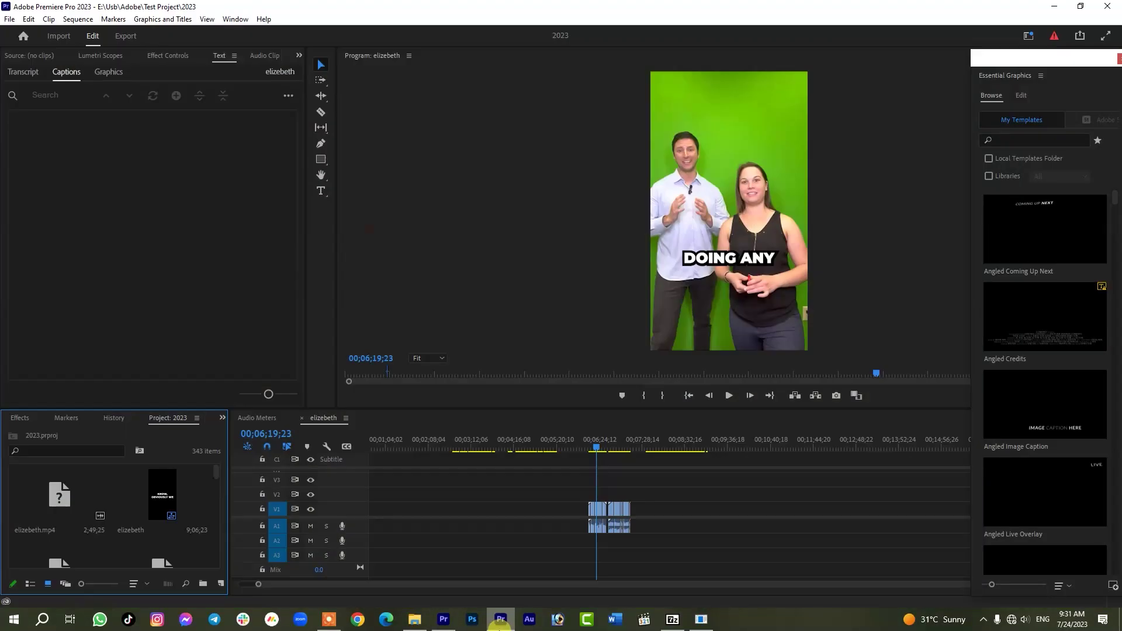
{"action": "left_click", "coordinate": [264, 20]}
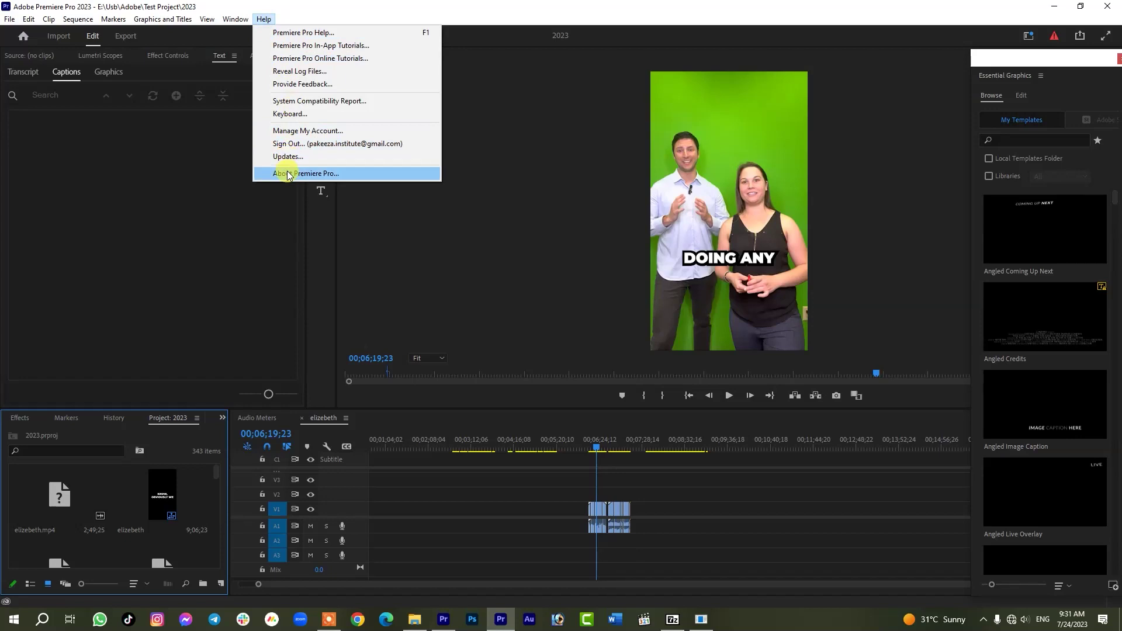
{"action": "left_click", "coordinate": [288, 174]}
{"action": "left_click", "coordinate": [559, 240]}
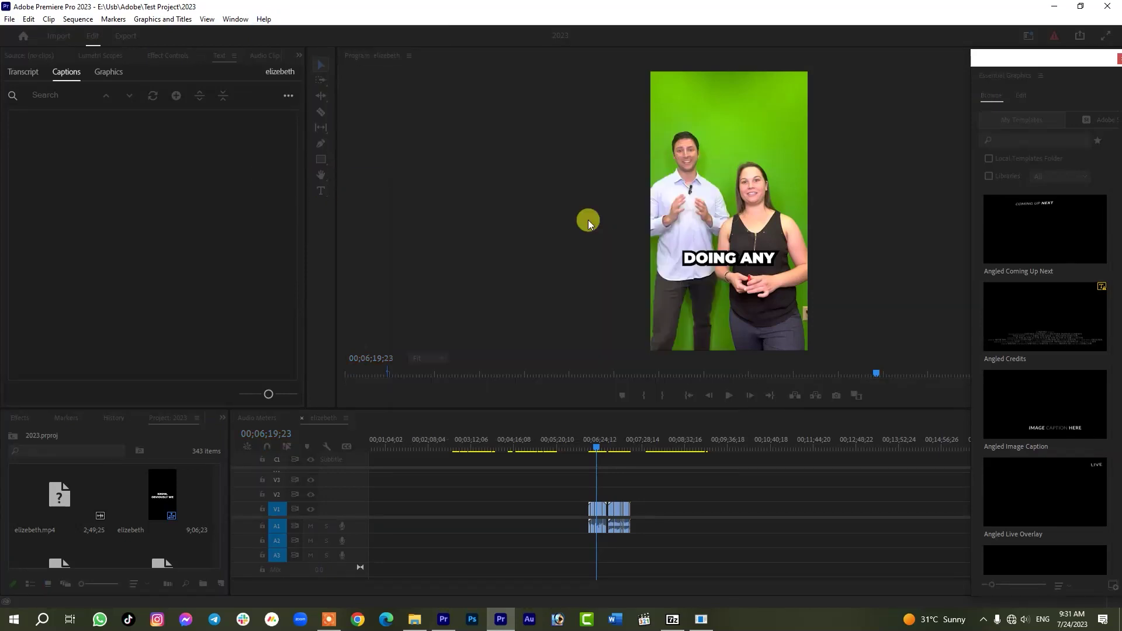
- Check that Premiere Pro 2022 reports version 22.0.0 in its About information
{"action": "left_click", "coordinate": [1053, 6]}
{"action": "left_click", "coordinate": [444, 620]}
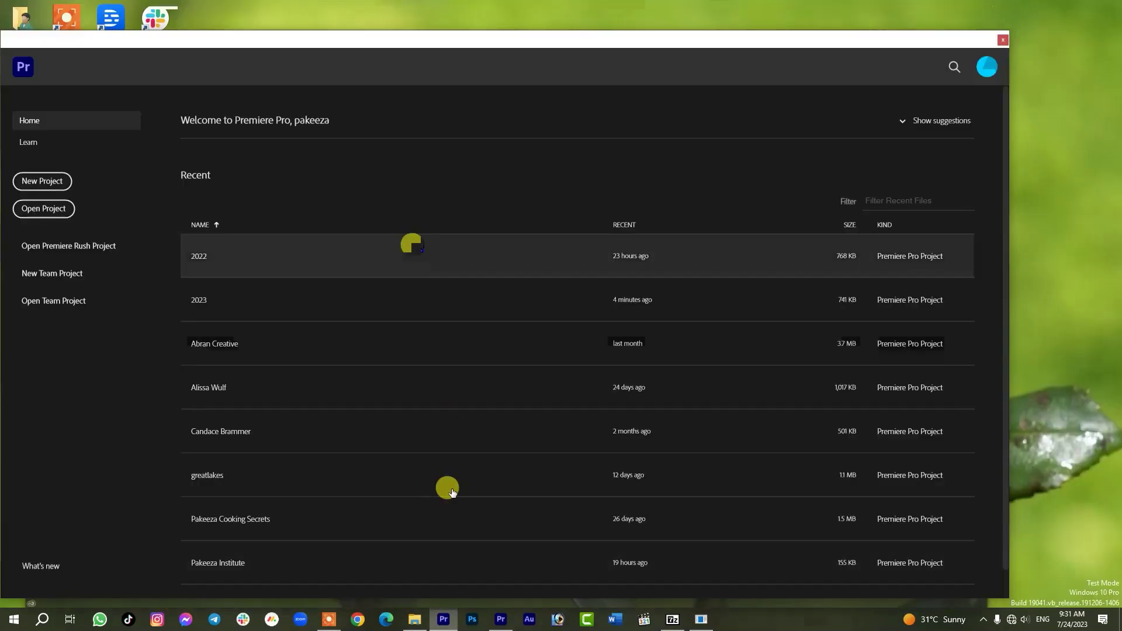
{"action": "left_click", "coordinate": [233, 24]}
{"action": "left_click", "coordinate": [259, 179]}
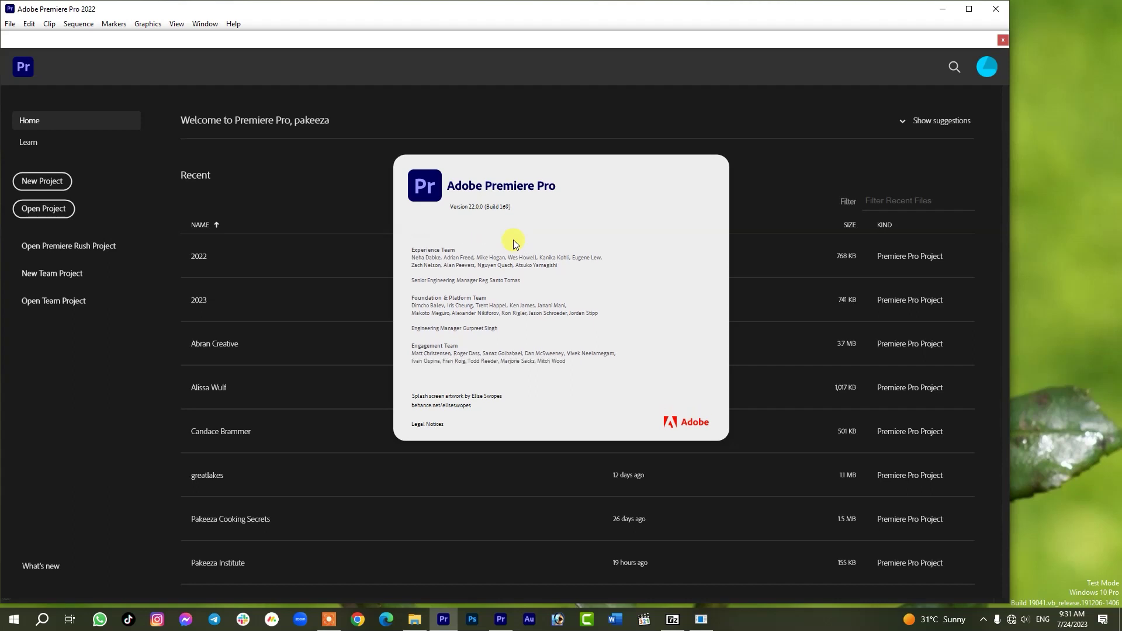
{"action": "left_click", "coordinate": [521, 242]}
- Minimise Premiere Pro and refresh the Windows desktop several times
{"action": "left_click", "coordinate": [942, 9]}
{"action": "right_click", "coordinate": [457, 156]}
{"action": "left_click", "coordinate": [497, 191]}
{"action": "right_click", "coordinate": [485, 153]}
{"action": "left_click", "coordinate": [500, 189]}
{"action": "right_click", "coordinate": [458, 159]}
{"action": "left_click", "coordinate": [489, 193]}
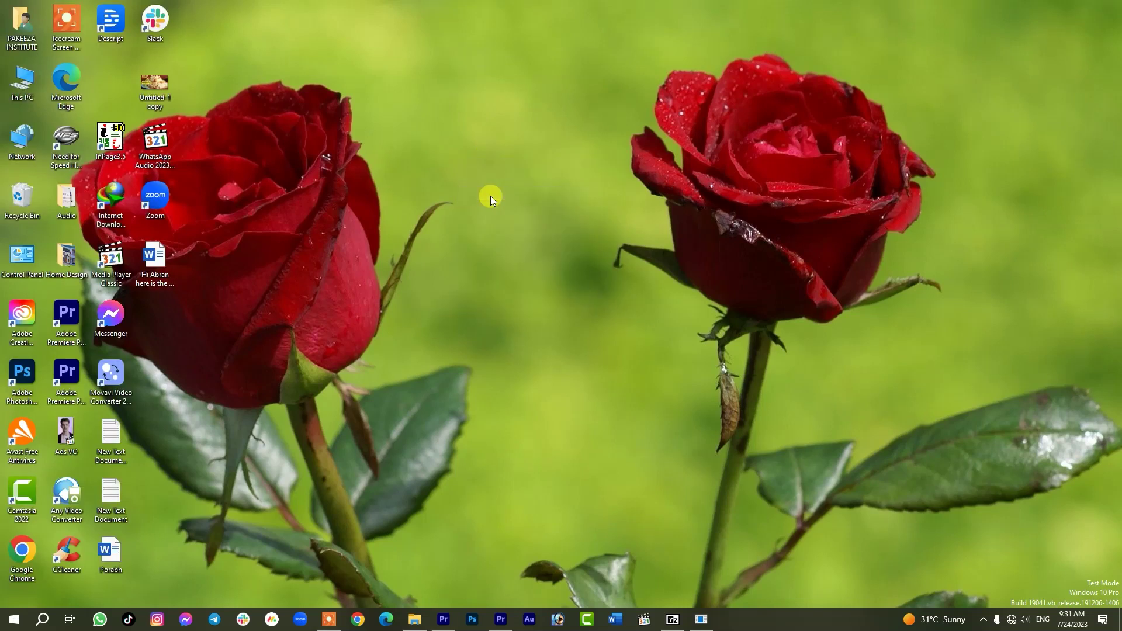
{"action": "right_click", "coordinate": [471, 170]}
{"action": "left_click", "coordinate": [498, 210]}
{"action": "right_click", "coordinate": [494, 201]}
{"action": "left_click", "coordinate": [507, 227]}
- Open the E:\Usb\Adobe\Test Project folder in File Explorer
{"action": "left_click", "coordinate": [414, 620]}
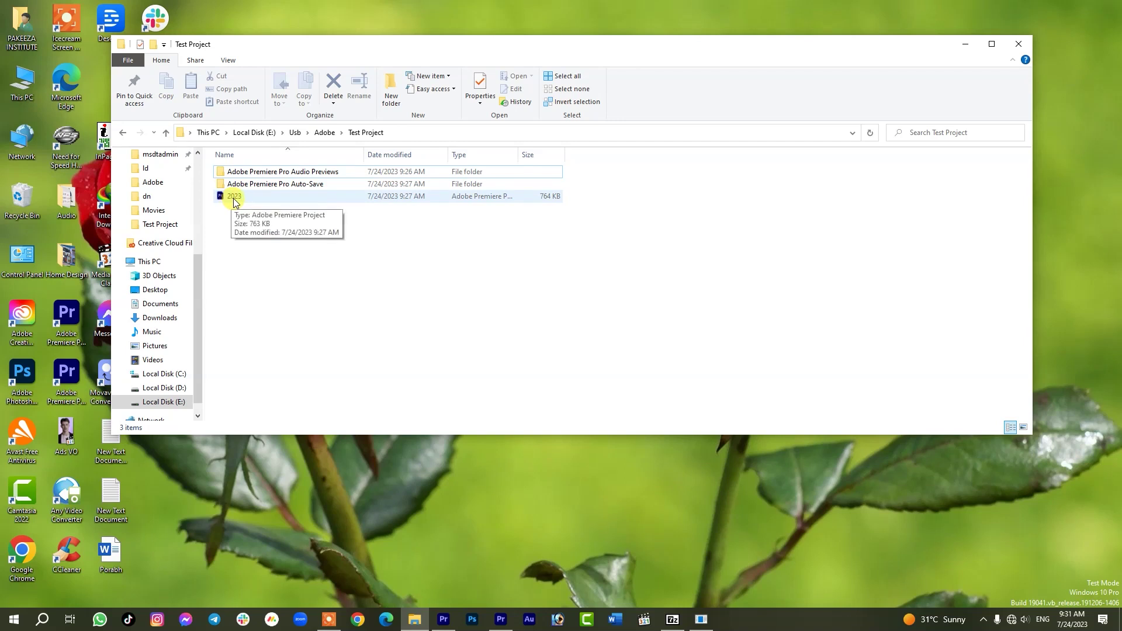
{"action": "left_click", "coordinate": [500, 621]}
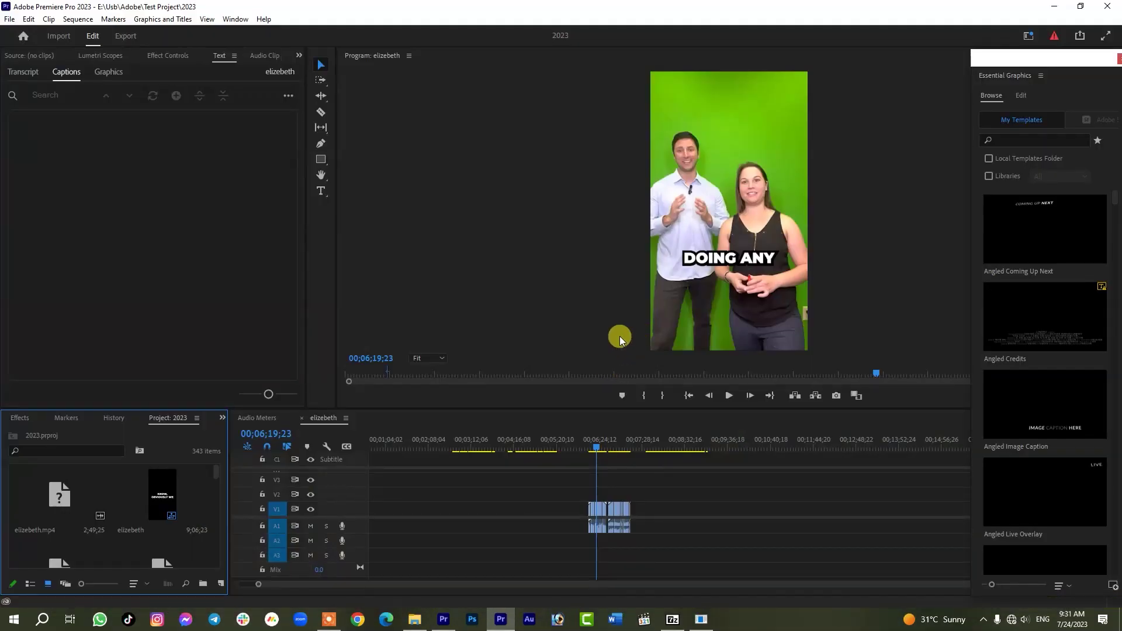
{"action": "left_click", "coordinate": [1055, 7]}
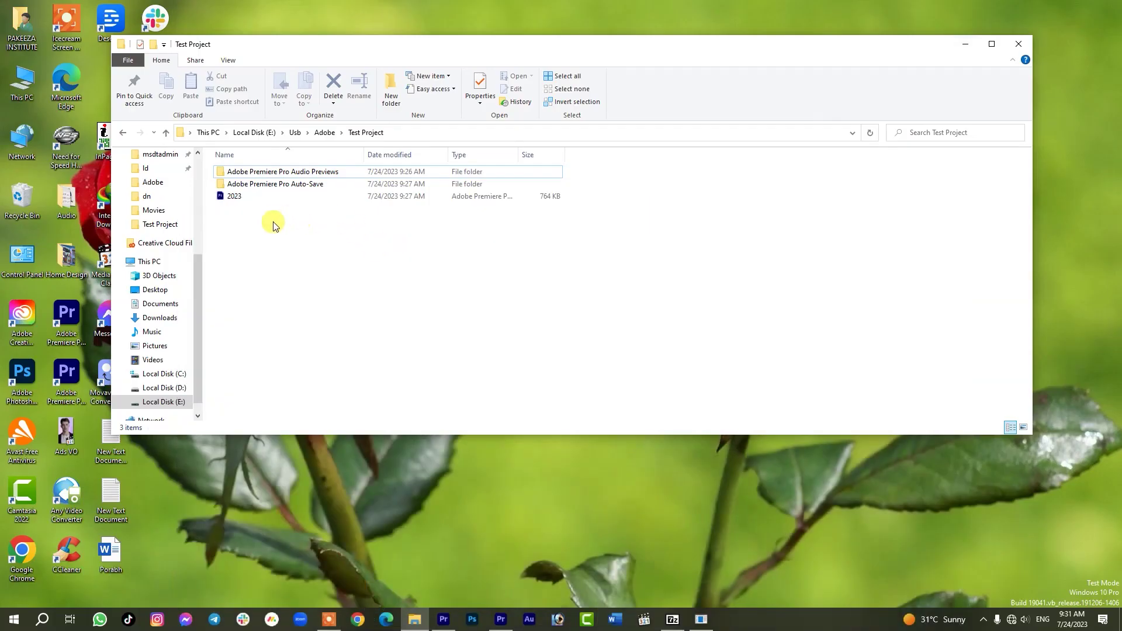
- Close the open project in Premiere Pro 2023, then select 2023.prproj in the folder
{"action": "left_click", "coordinate": [500, 620]}
{"action": "left_click", "coordinate": [9, 18]}
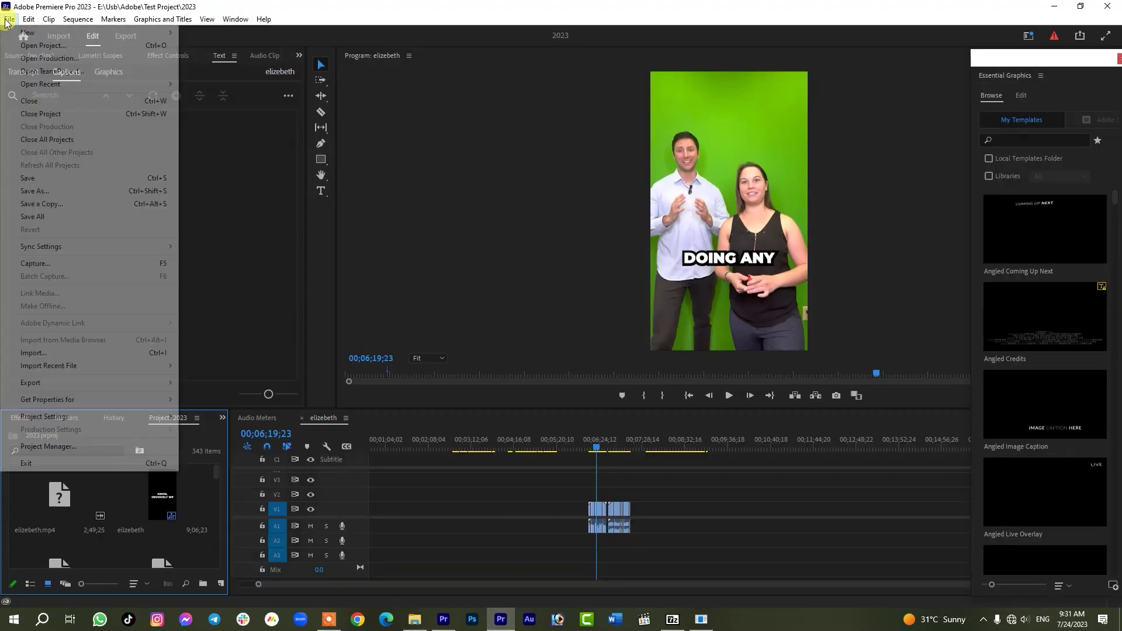
{"action": "left_click", "coordinate": [53, 109]}
{"action": "left_click", "coordinate": [1054, 7]}
{"action": "left_click", "coordinate": [237, 198]}
- Try opening 2023.prproj with Premiere Pro 2022 and dismiss the newer-version error
{"action": "right_click", "coordinate": [236, 198]}
{"action": "mouse_move", "coordinate": [272, 242]}
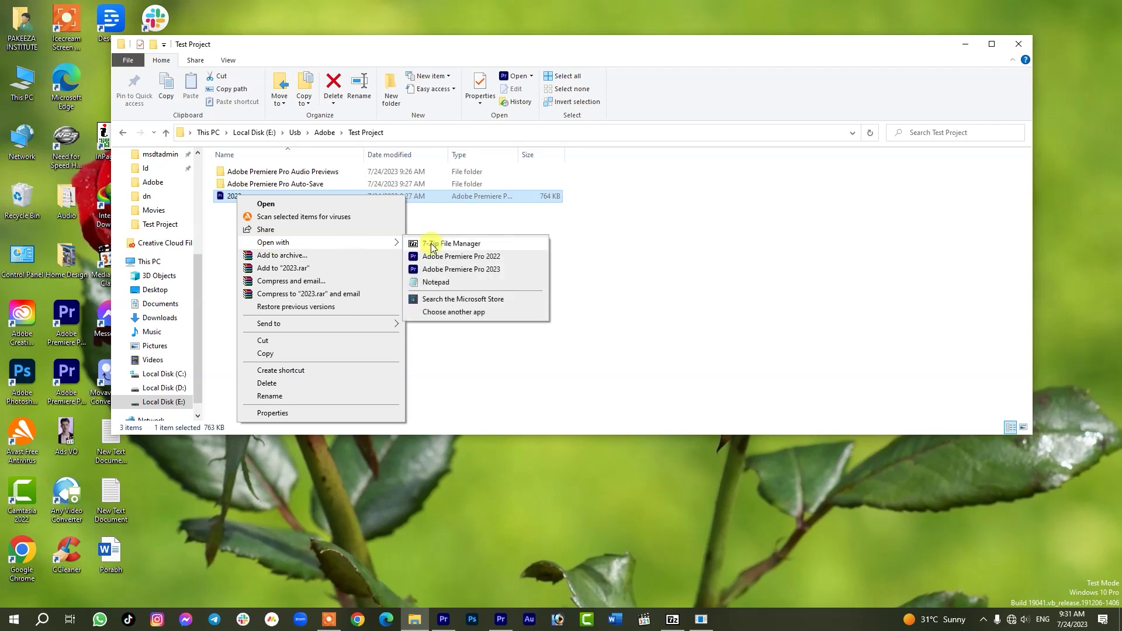
{"action": "left_click", "coordinate": [441, 272]}
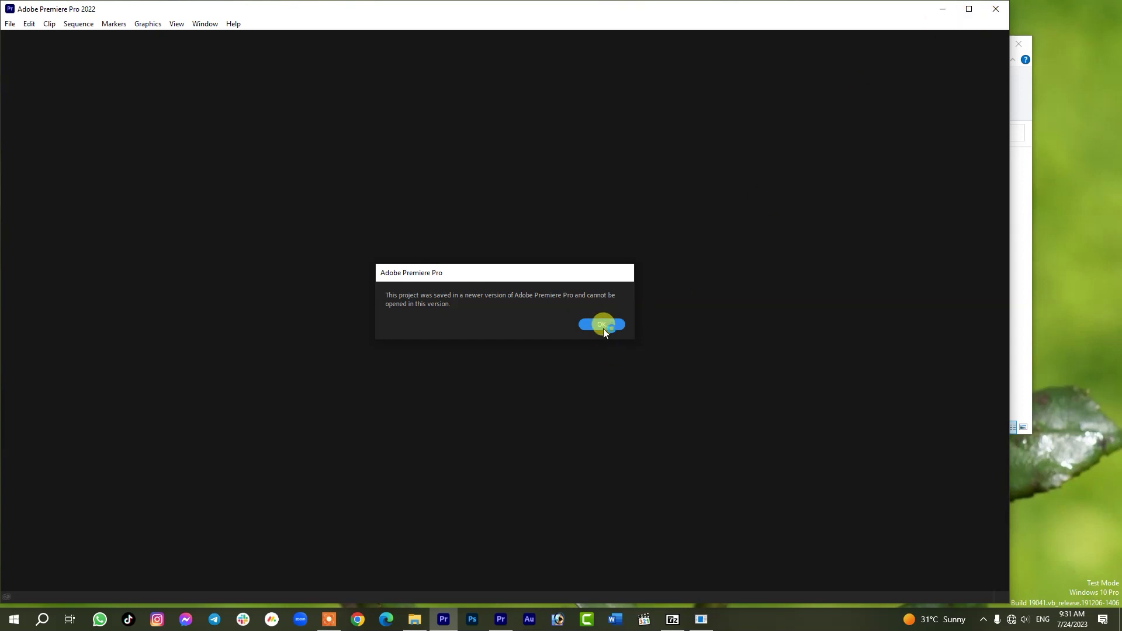
{"action": "left_click", "coordinate": [601, 324]}
{"action": "left_click", "coordinate": [942, 9]}
- Open 2023.prproj with Premiere Pro 2023, then minimise it
{"action": "right_click", "coordinate": [225, 204]}
{"action": "mouse_move", "coordinate": [274, 242]}
{"action": "left_click", "coordinate": [436, 271]}
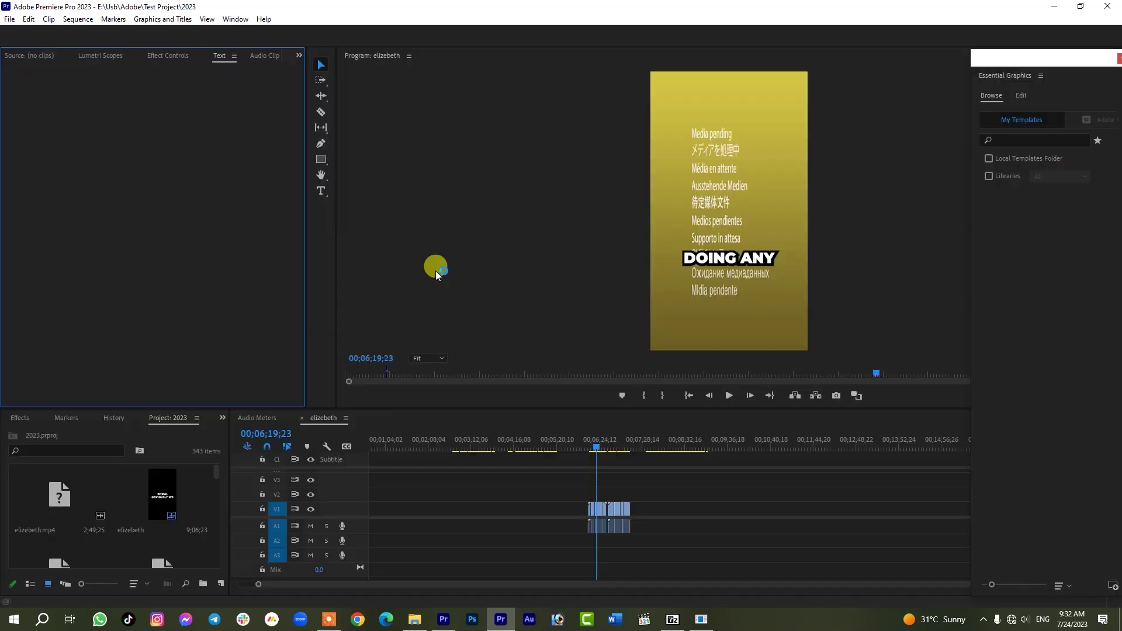
{"action": "left_click", "coordinate": [1055, 6]}
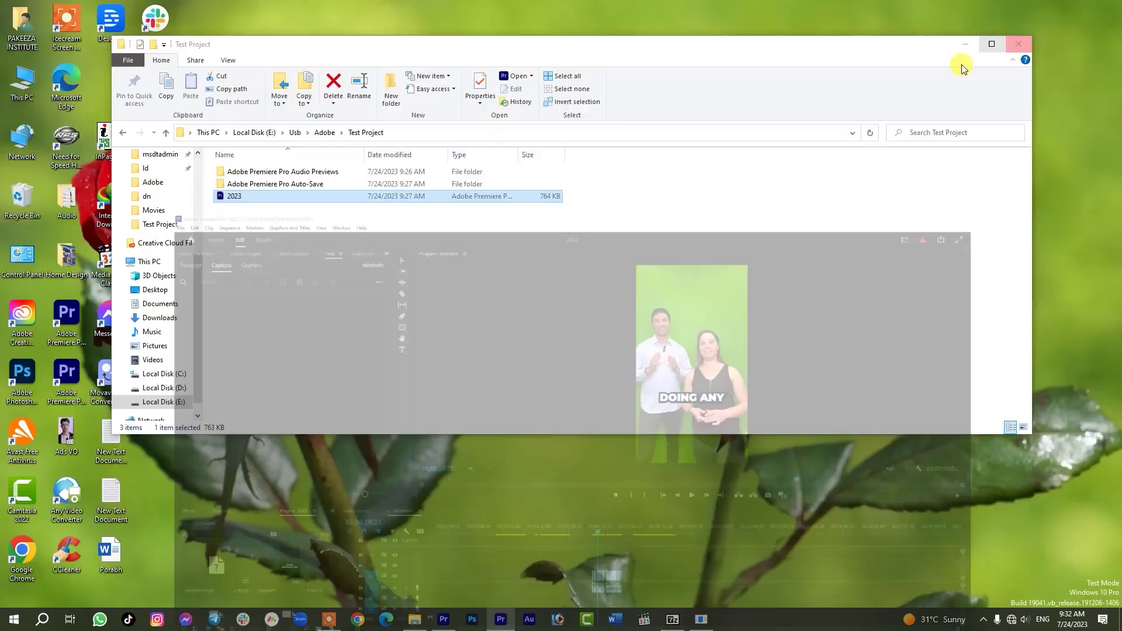
- Retry 2023.prproj in Premiere Pro 2022, which again rejects it as newer
{"action": "right_click", "coordinate": [237, 198]}
{"action": "mouse_move", "coordinate": [263, 244]}
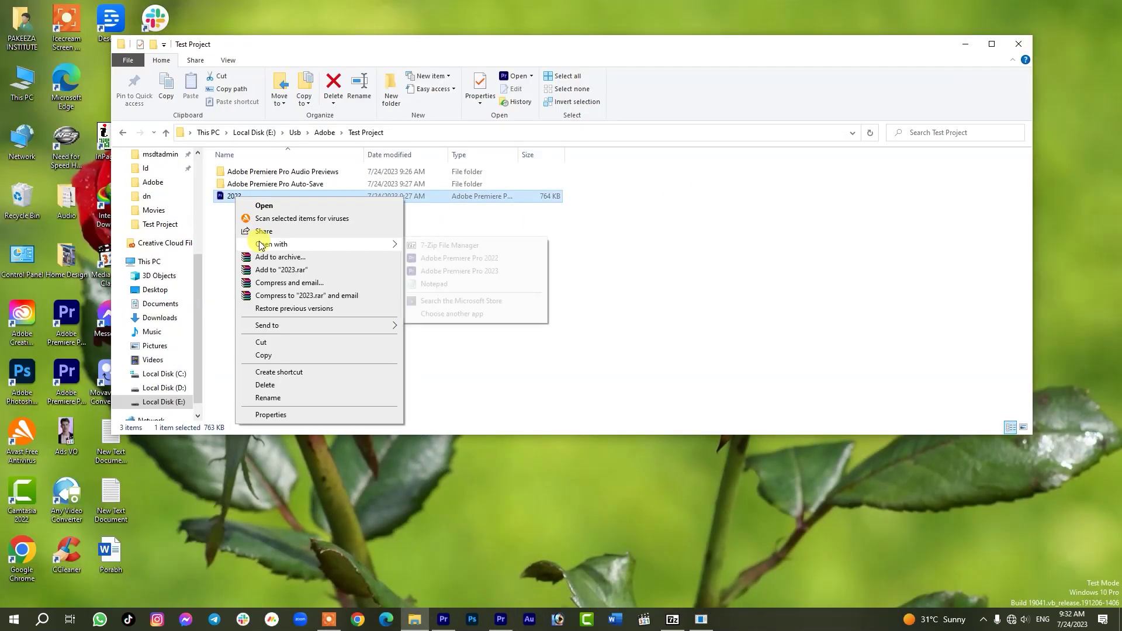
{"action": "left_click", "coordinate": [464, 259]}
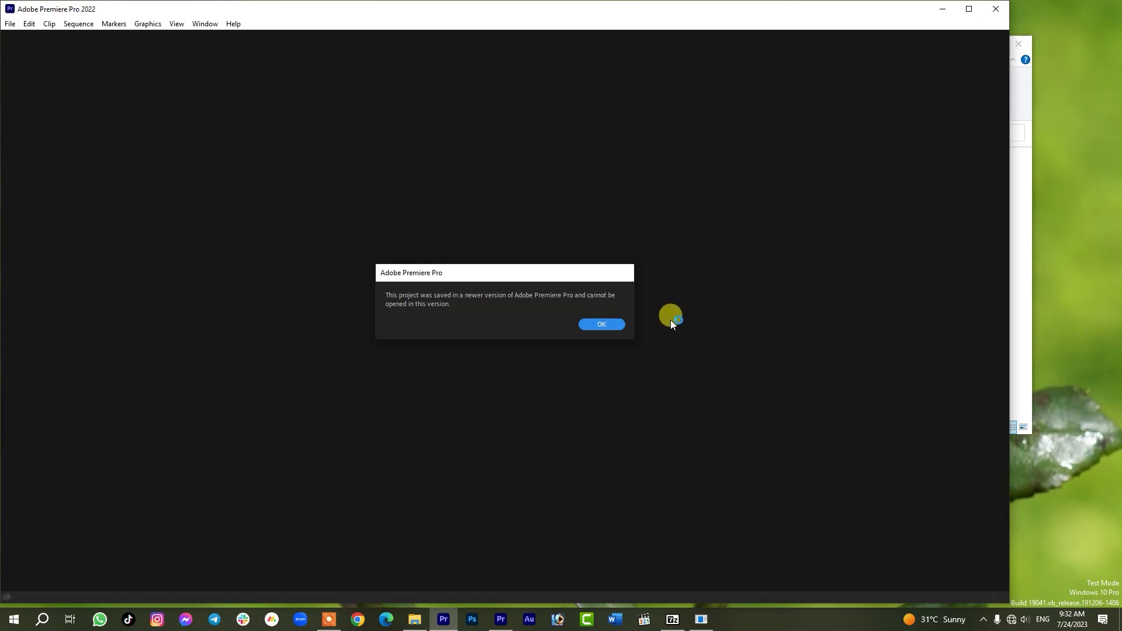
{"action": "left_click", "coordinate": [606, 322]}
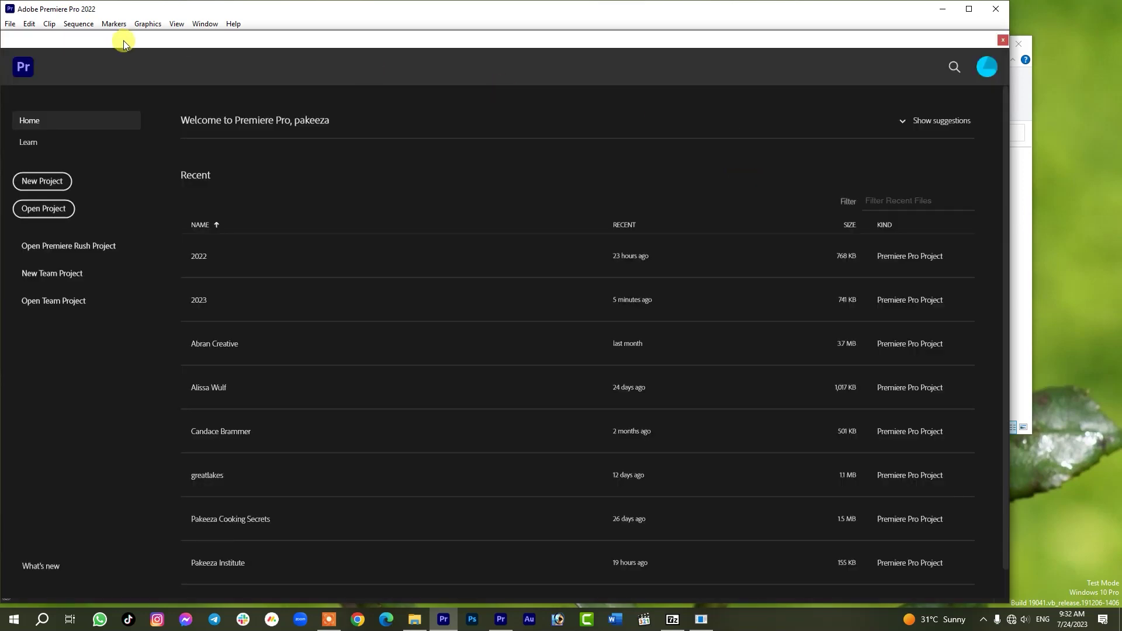
{"action": "left_click", "coordinate": [942, 9]}
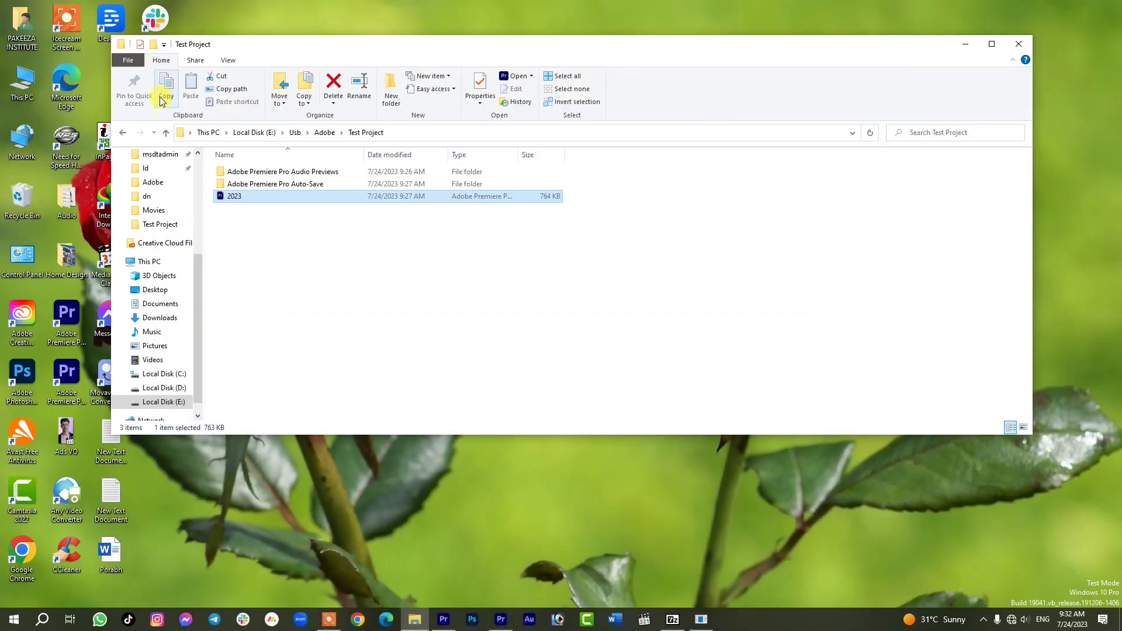
- Go up to the Adobe folder, open 2022.prproj with 7-Zip File Manager, and select its inner file
{"action": "left_click", "coordinate": [166, 133]}
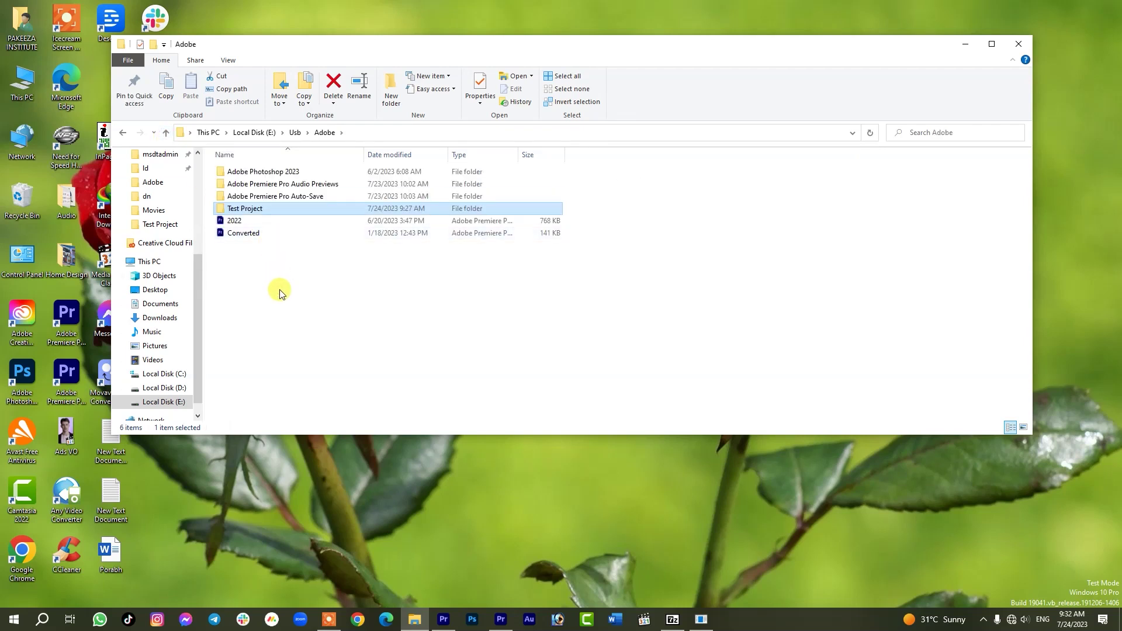
{"action": "right_click", "coordinate": [239, 225]}
{"action": "mouse_move", "coordinate": [271, 274]}
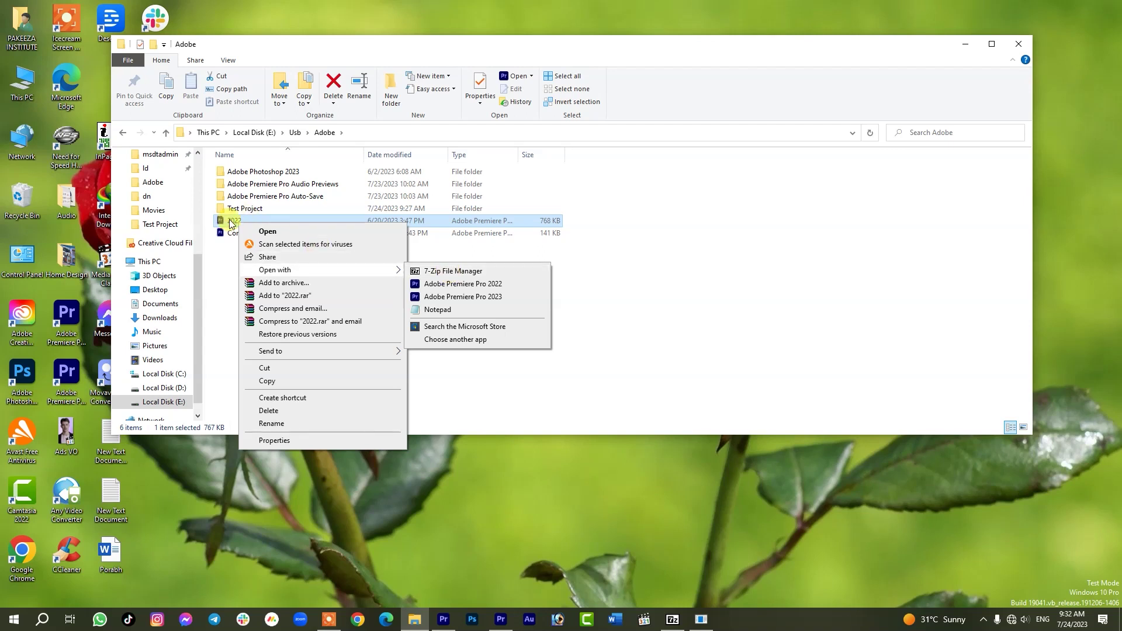
{"action": "left_click", "coordinate": [433, 270]}
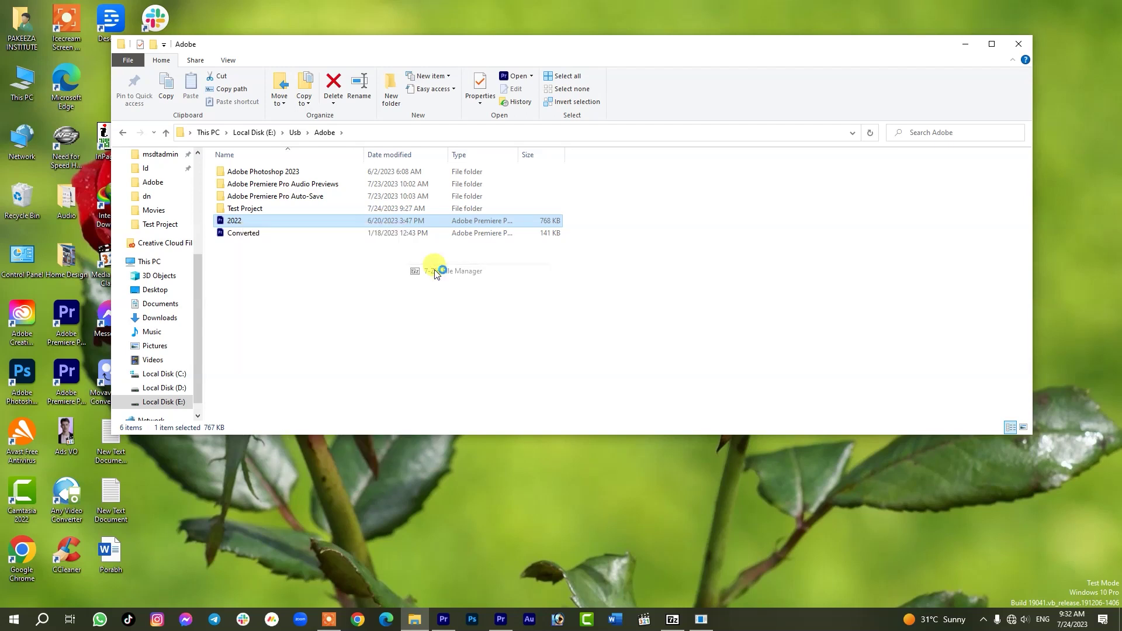
{"action": "left_click", "coordinate": [28, 92]}
- Open the inner 2022 file in Notepad and select lines 1–17 up to ProjectViewState ObjectID 1
{"action": "double_click", "coordinate": [27, 92]}
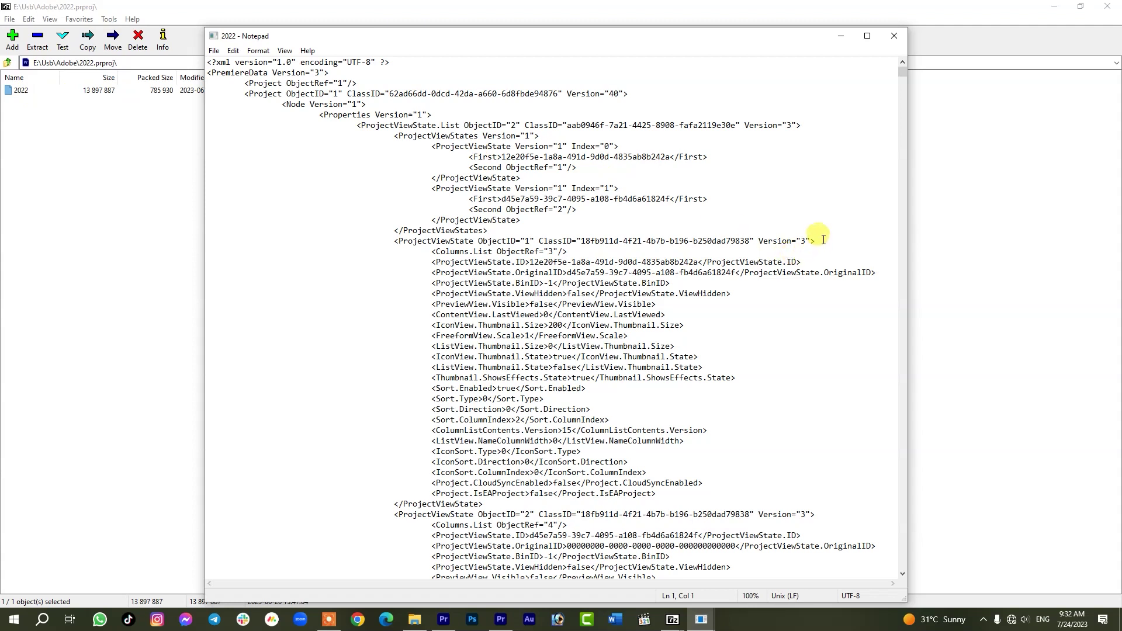
{"action": "left_click_drag", "start_coordinate": [821, 240], "coordinate": [762, 241]}
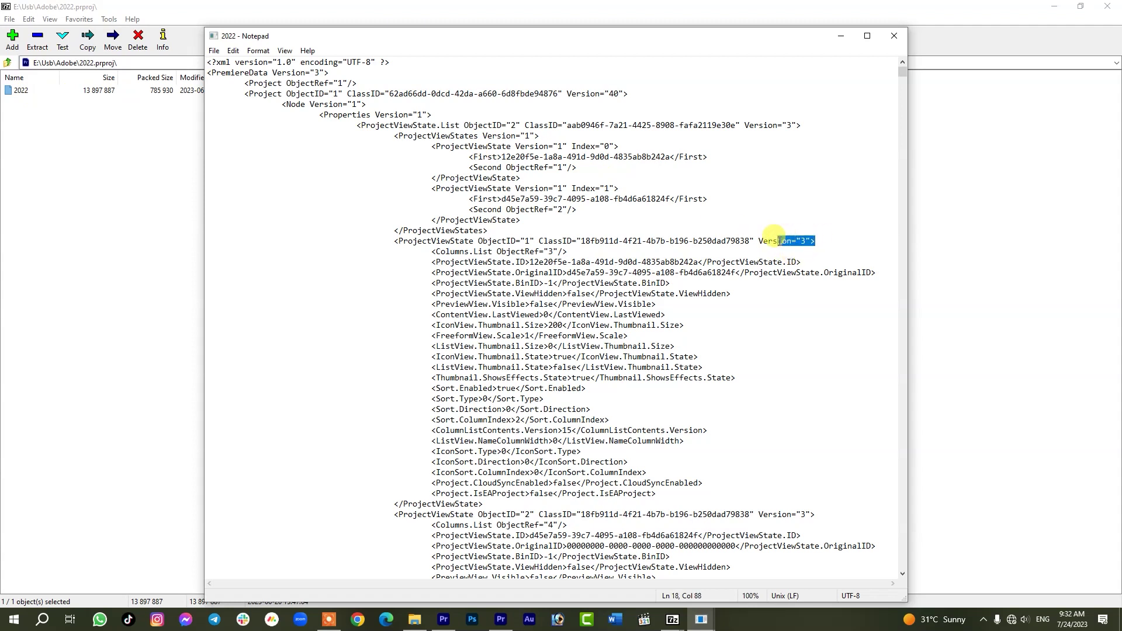
{"action": "left_click", "coordinate": [820, 247]}
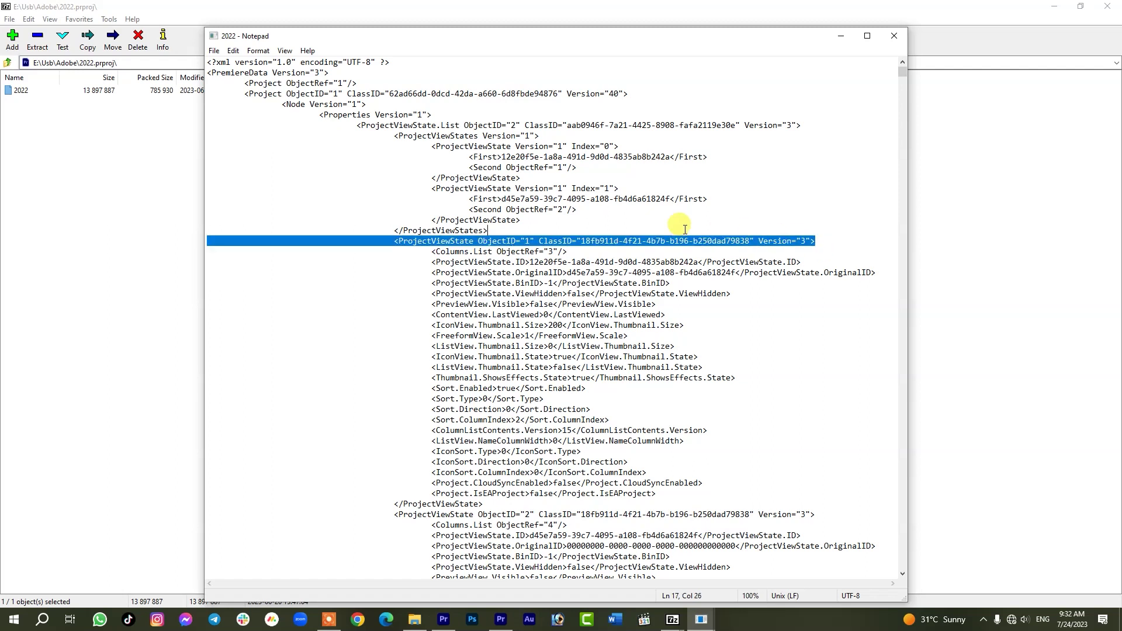
{"action": "left_click_drag", "start_coordinate": [819, 241], "coordinate": [188, 44]}
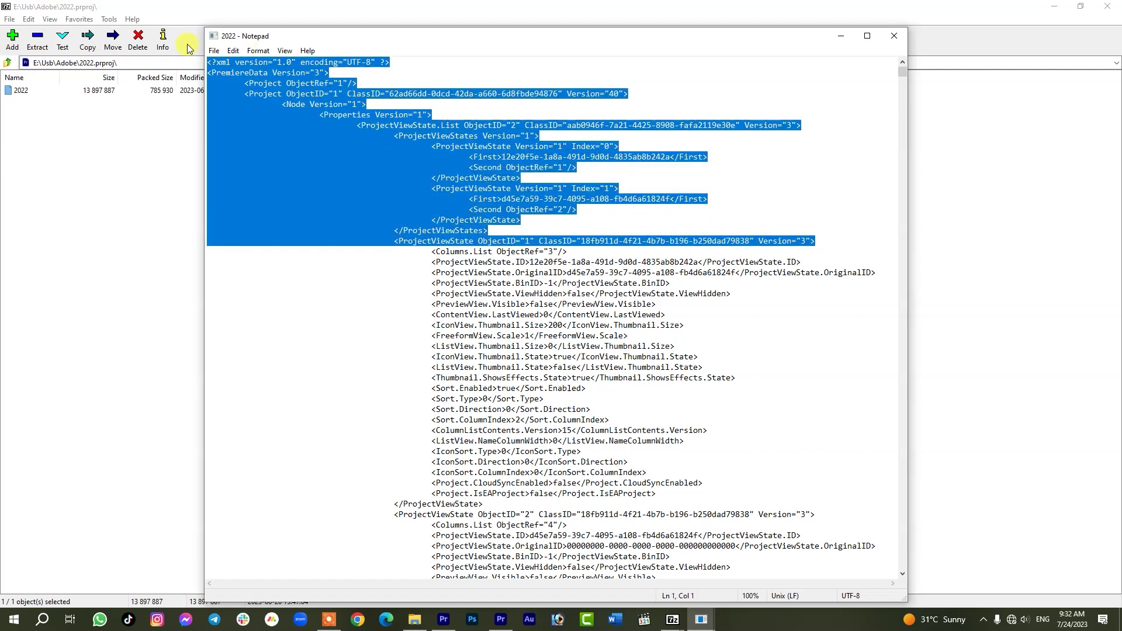
- Close Notepad and 7-Zip, then open and refresh the Test Project folder
{"action": "left_click", "coordinate": [894, 35]}
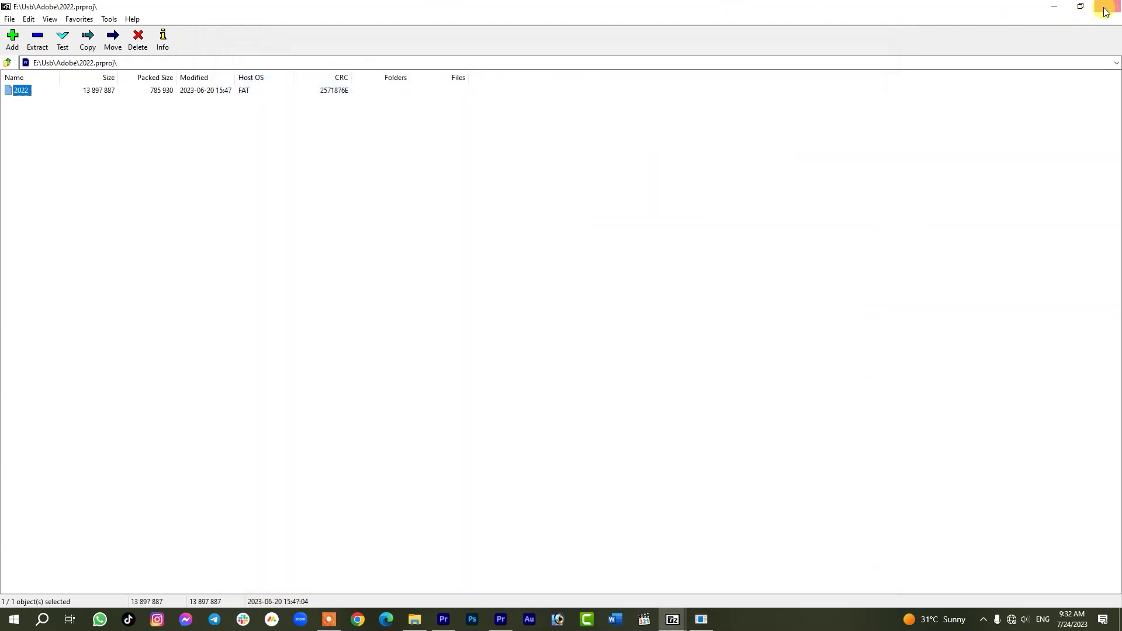
{"action": "left_click", "coordinate": [1105, 10]}
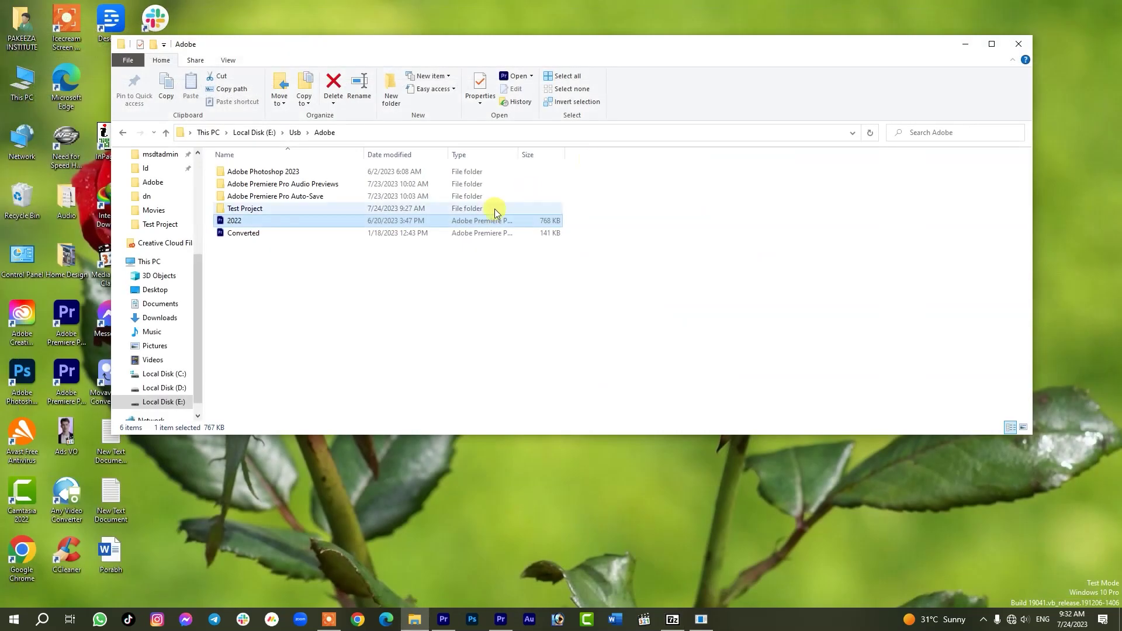
{"action": "double_click", "coordinate": [241, 211]}
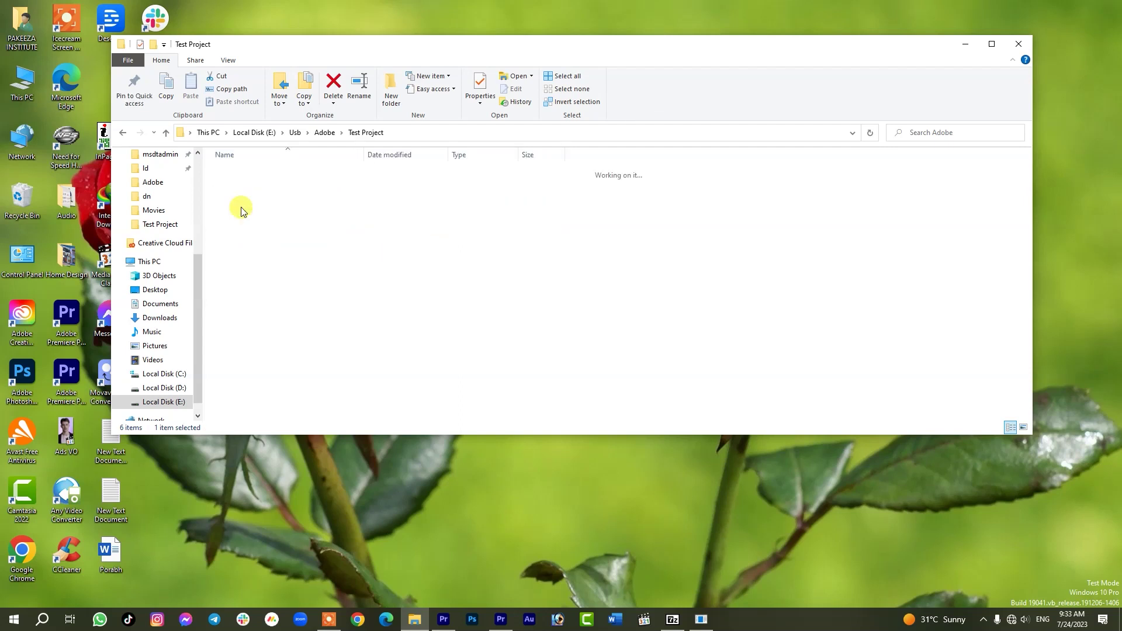
{"action": "right_click", "coordinate": [303, 239]}
{"action": "left_click", "coordinate": [319, 285]}
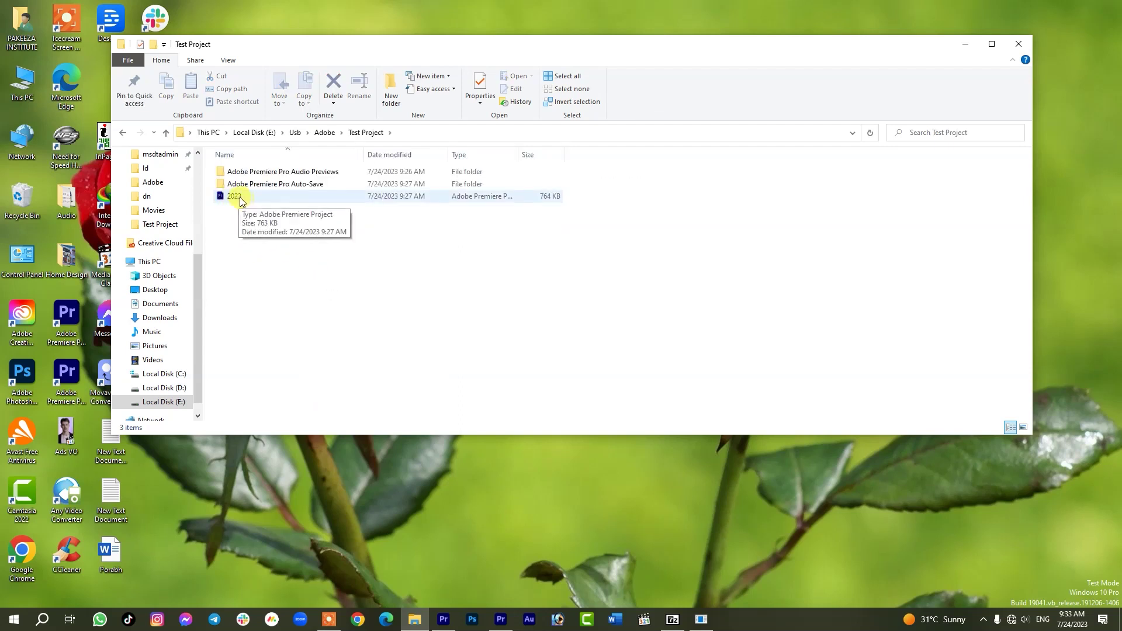
- Open 2023.prproj with 7-Zip File Manager
{"action": "right_click", "coordinate": [234, 200]}
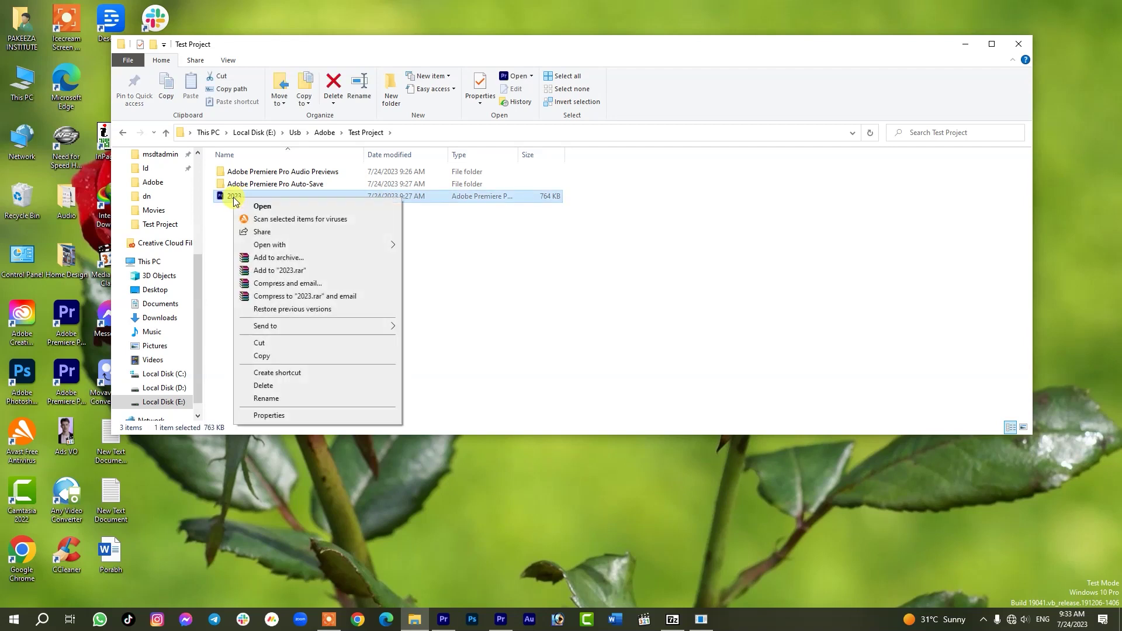
{"action": "mouse_move", "coordinate": [263, 245]}
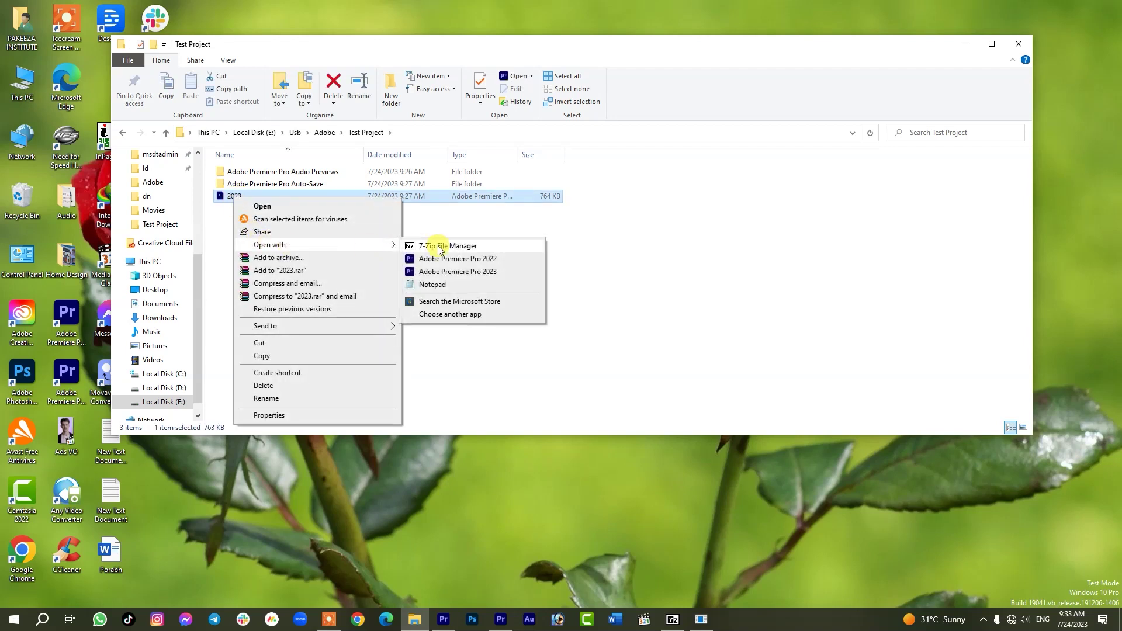
{"action": "left_click", "coordinate": [440, 248]}
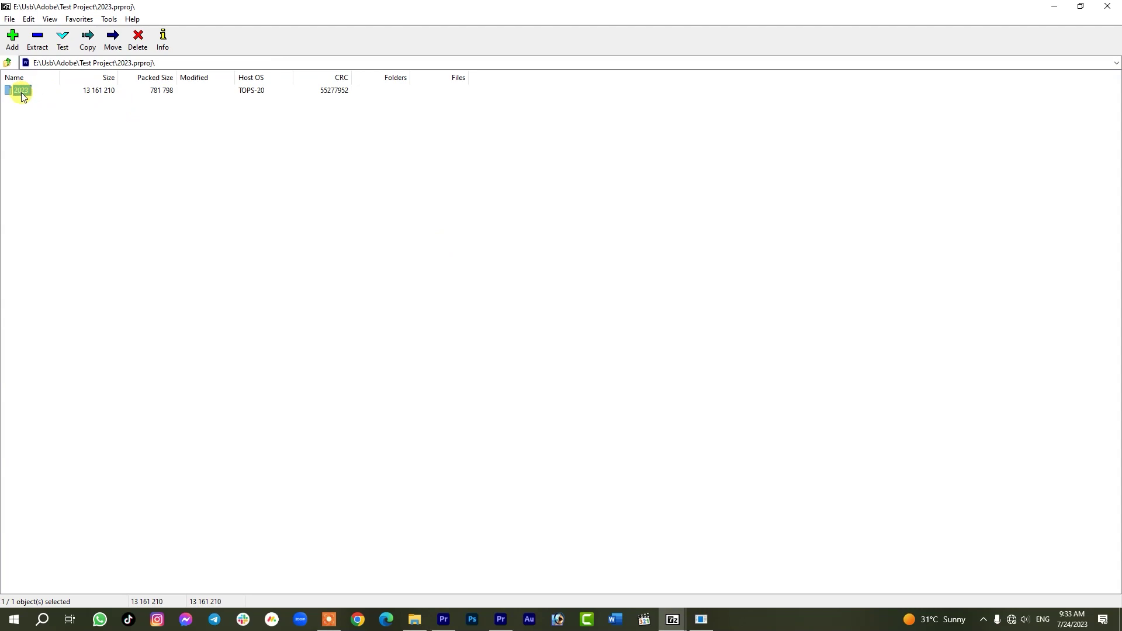
- Paste a Version 40 header over the inner 2023 file's header in Notepad and save it to the archive
{"action": "double_click", "coordinate": [21, 92]}
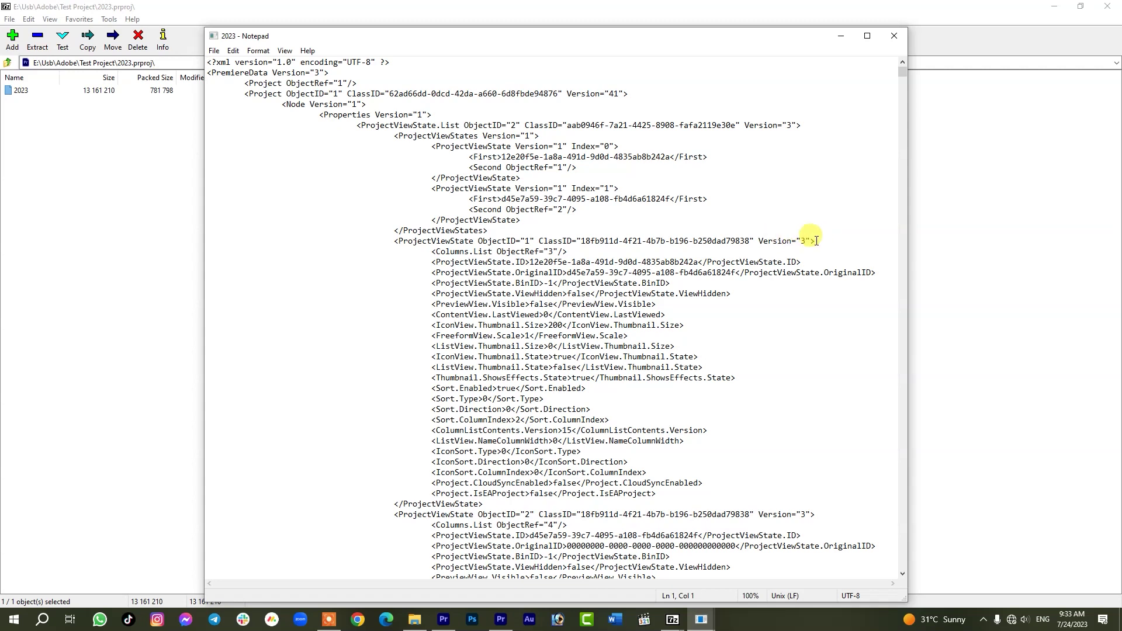
{"action": "left_click_drag", "start_coordinate": [817, 240], "coordinate": [176, 53]}
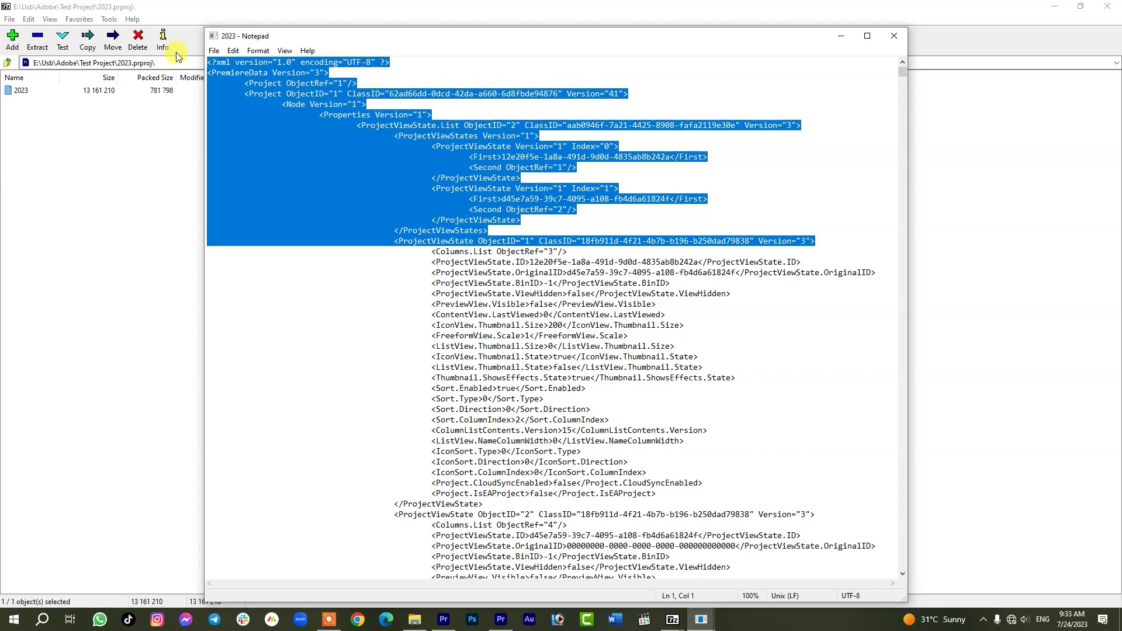
{"action": "key", "text": "ctrl+v"}
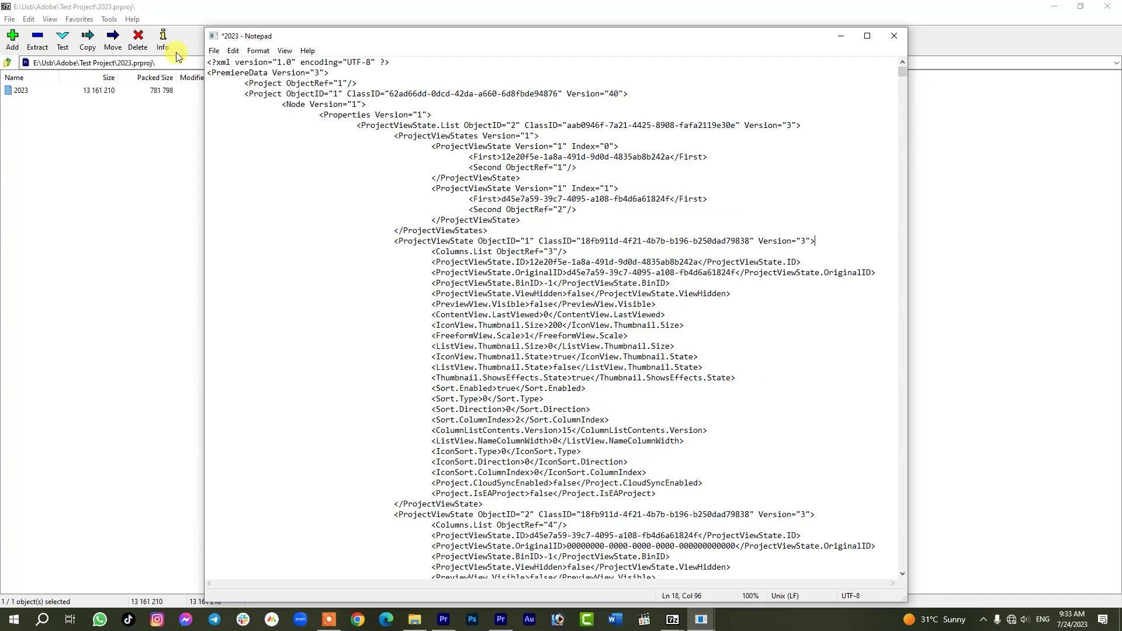
{"action": "left_click", "coordinate": [894, 37]}
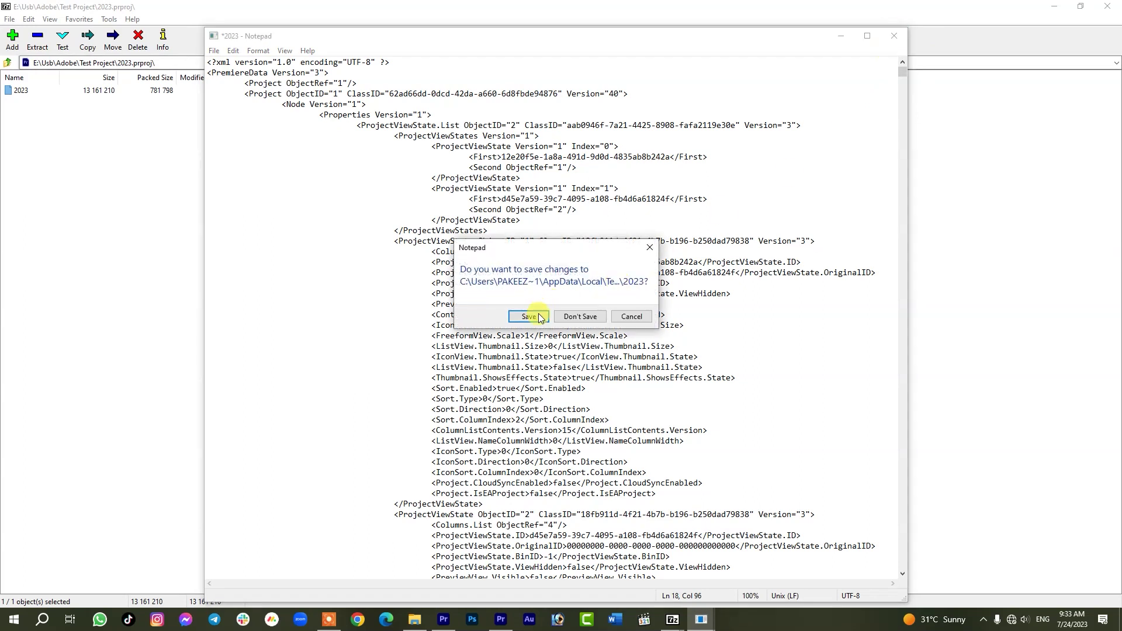
{"action": "left_click", "coordinate": [529, 315]}
{"action": "left_click", "coordinate": [573, 347]}
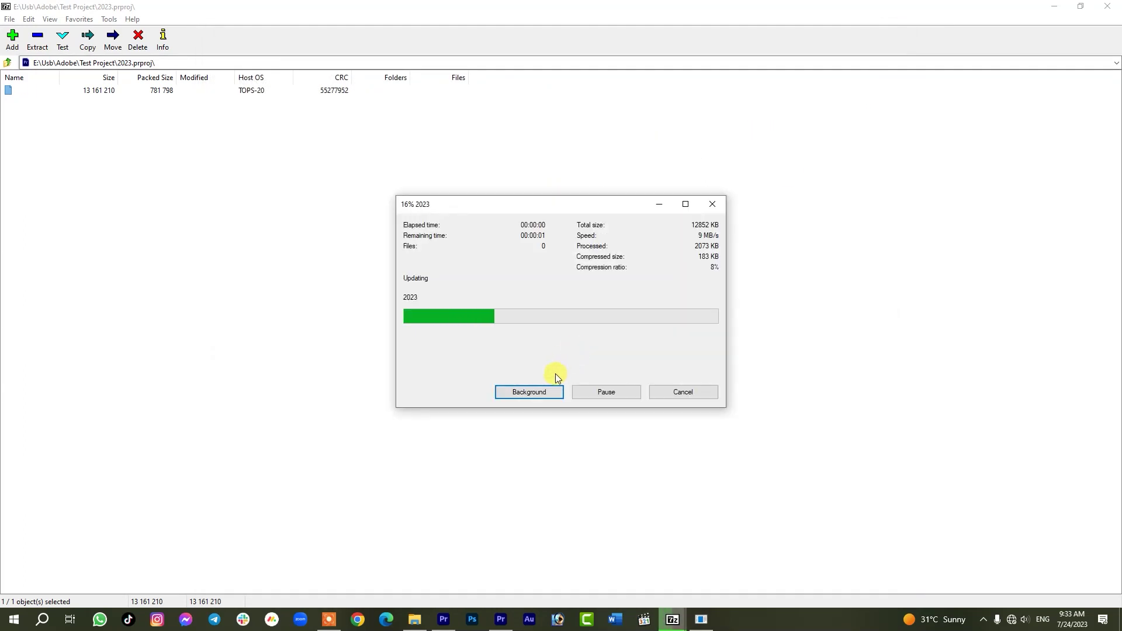
- Dismiss the file-in-use errors and close the 2023 project in Premiere Pro 2023
{"action": "left_click", "coordinate": [647, 349]}
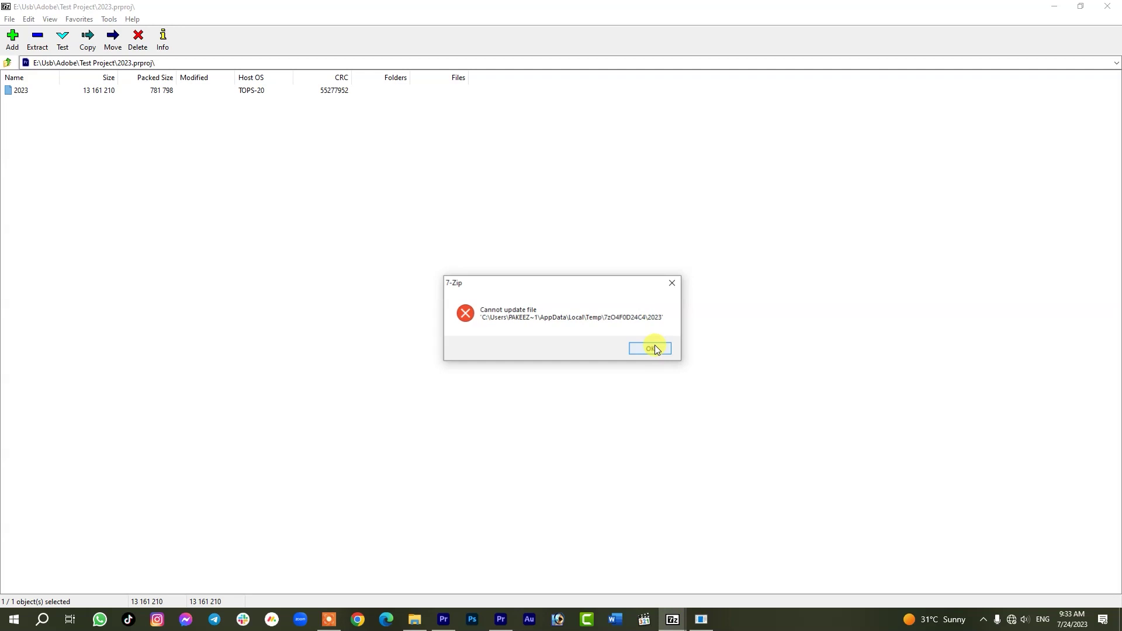
{"action": "left_click", "coordinate": [502, 621]}
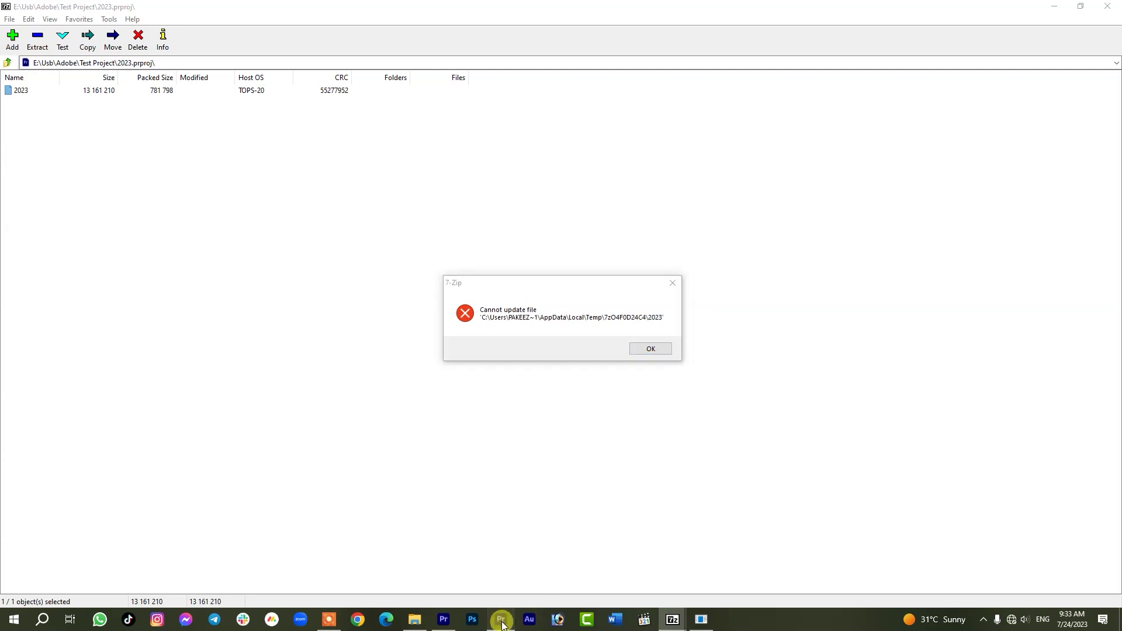
{"action": "left_click", "coordinate": [10, 19]}
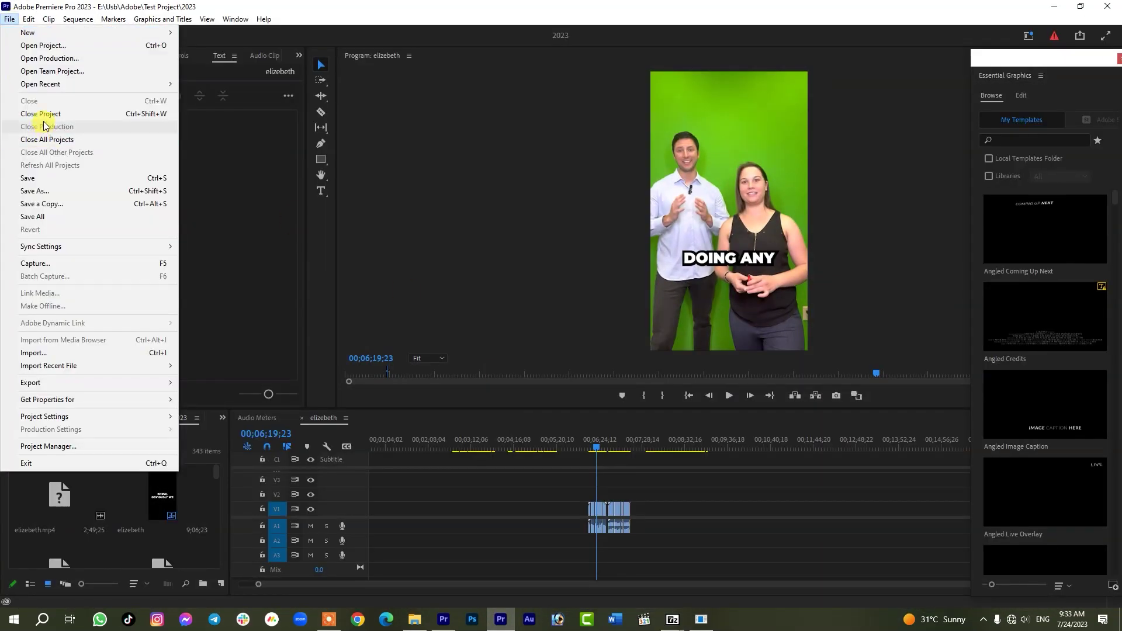
{"action": "left_click", "coordinate": [65, 113]}
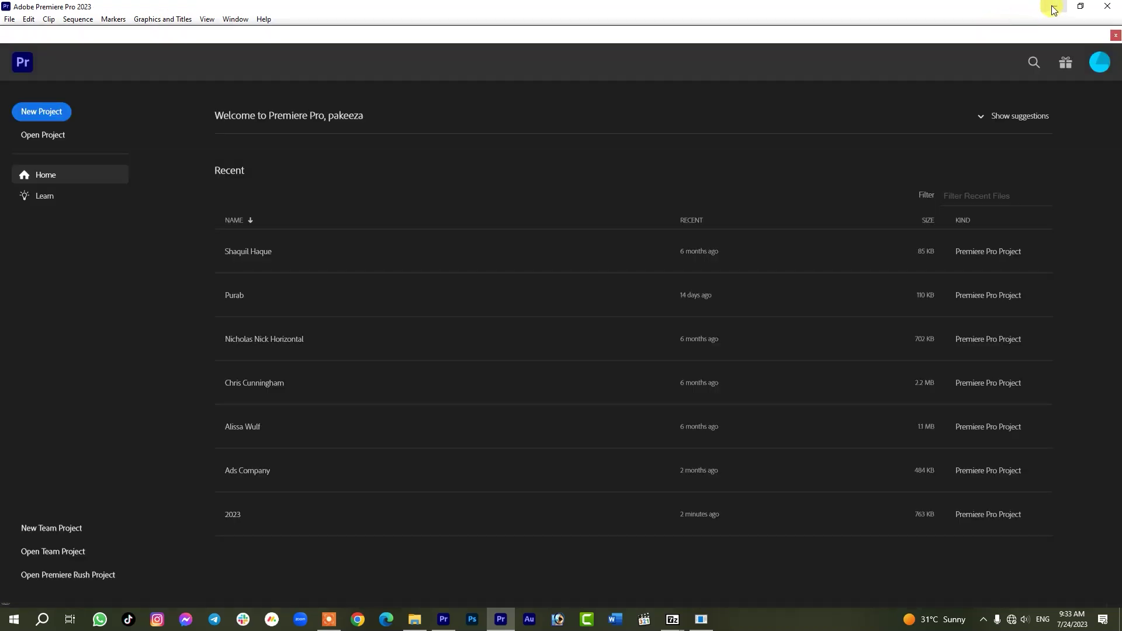
{"action": "left_click", "coordinate": [1054, 6]}
{"action": "left_click", "coordinate": [664, 352]}
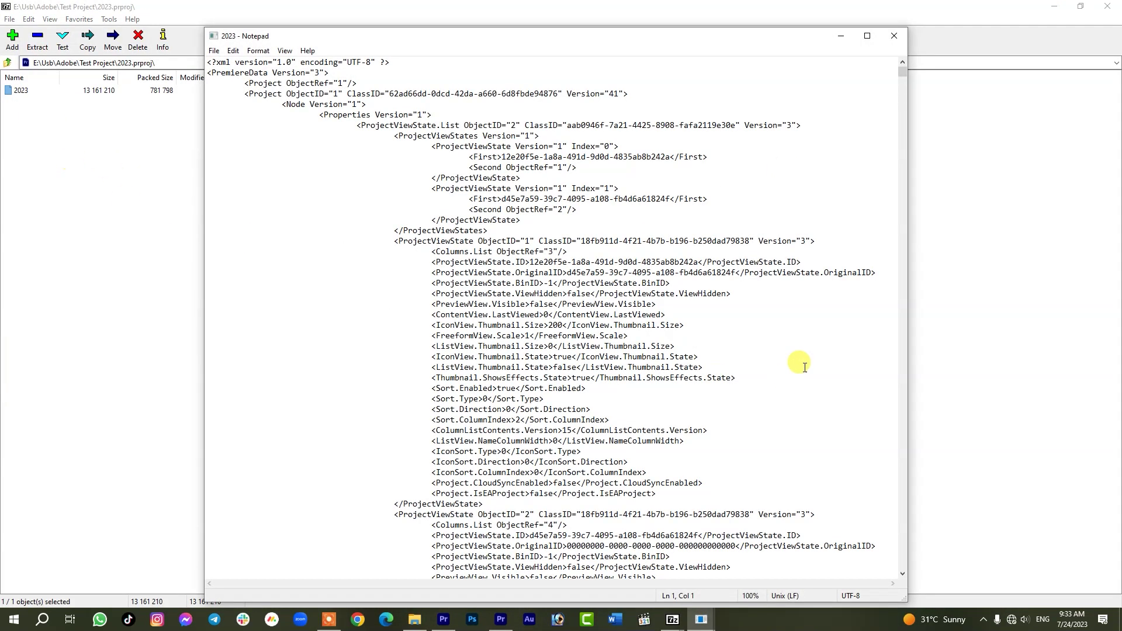
- Replace the header with the pasted Version 40 text, save, and confirm the archive update
{"action": "mouse_move", "coordinate": [817, 241]}
{"action": "left_mouse_down"}
{"action": "mouse_move", "coordinate": [743, 232]}
{"action": "mouse_move", "coordinate": [234, 58]}
{"action": "left_mouse_up"}
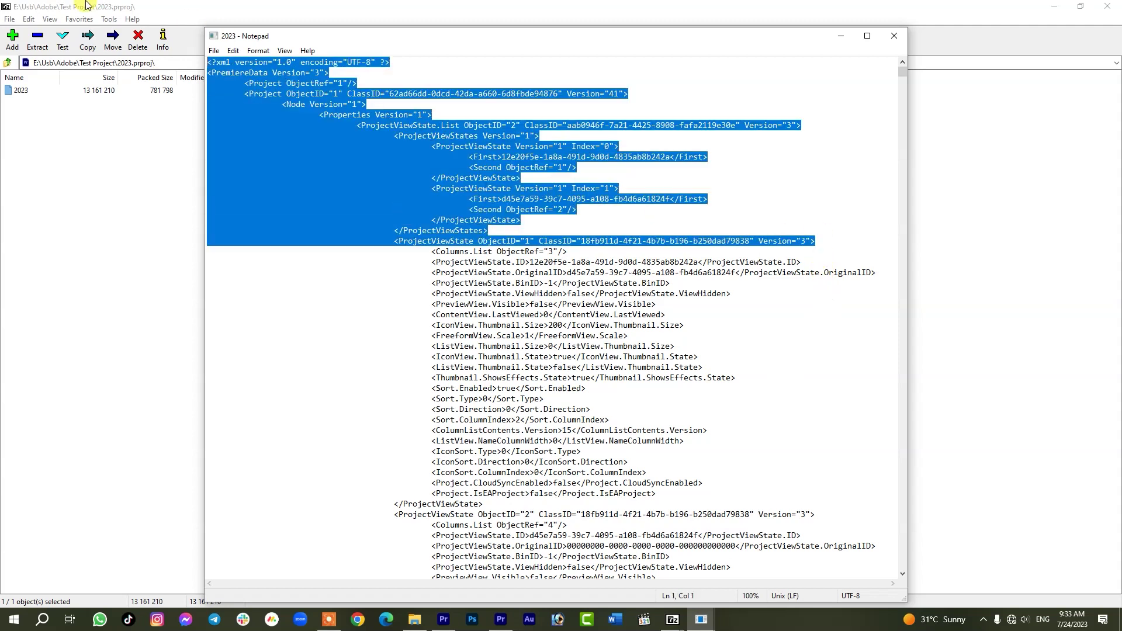
{"action": "key", "text": "ctrl+v"}
{"action": "left_click", "coordinate": [900, 41]}
{"action": "left_click", "coordinate": [529, 320]}
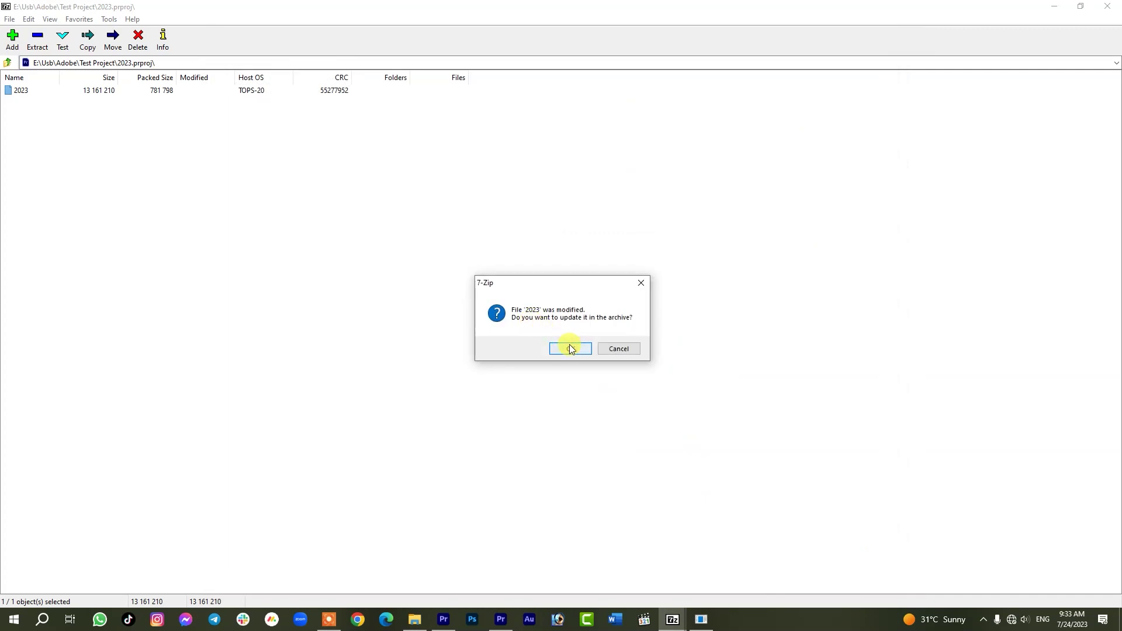
{"action": "left_click", "coordinate": [578, 350]}
- Refresh the Test Project folder until 2023.prproj shows as 742 KB
{"action": "right_click", "coordinate": [389, 284]}
{"action": "left_click", "coordinate": [408, 332]}
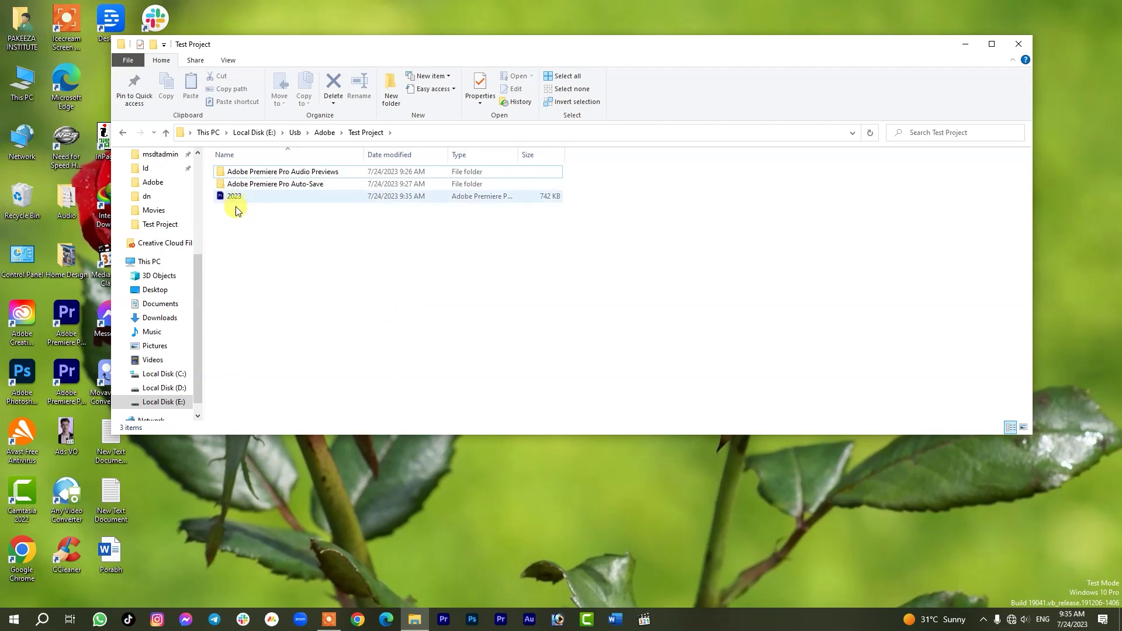
{"action": "right_click", "coordinate": [261, 251]}
{"action": "left_click", "coordinate": [283, 300]}
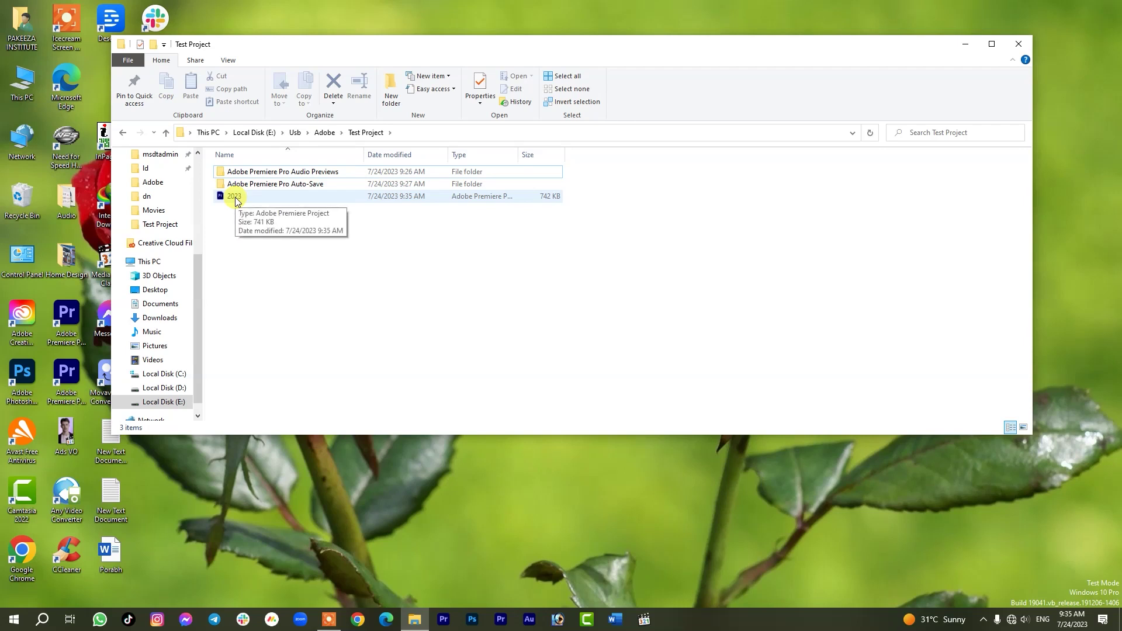
- Open the edited 2023.prproj with Adobe Premiere Pro 2022
{"action": "right_click", "coordinate": [236, 201]}
{"action": "mouse_move", "coordinate": [260, 245]}
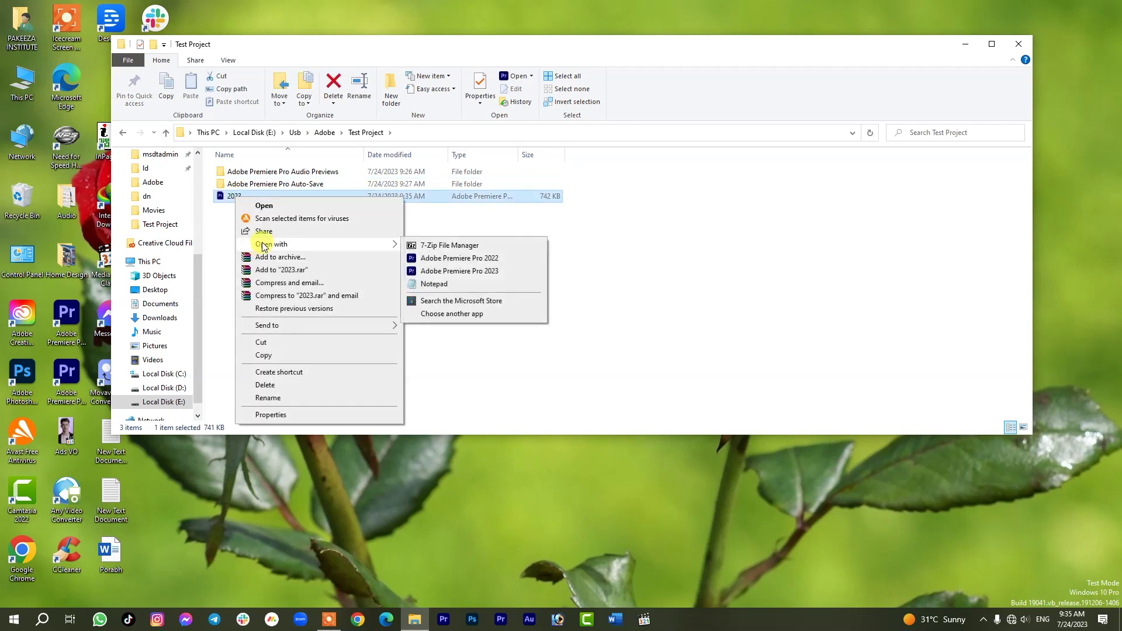
{"action": "left_click", "coordinate": [444, 242]}
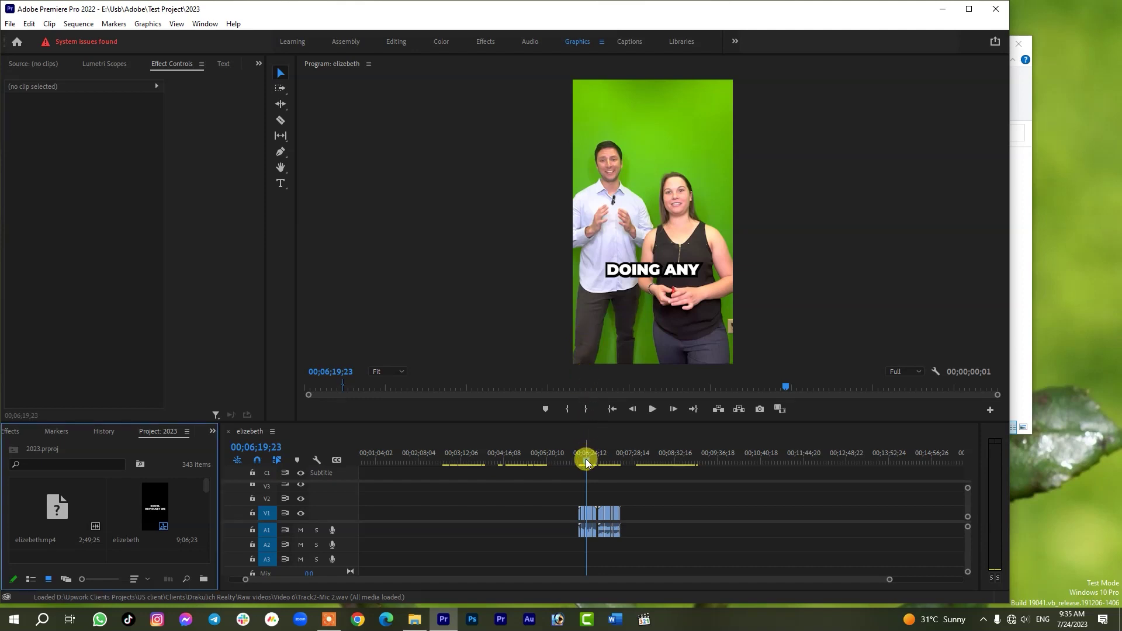
- Scrub the elizebeth sequence back and forth to confirm the converted 2023 project plays in Premiere Pro 2022
{"action": "mouse_move", "coordinate": [588, 462]}
{"action": "left_mouse_down"}
{"action": "mouse_move", "coordinate": [520, 468]}
{"action": "mouse_move", "coordinate": [566, 463]}
{"action": "left_mouse_up"}
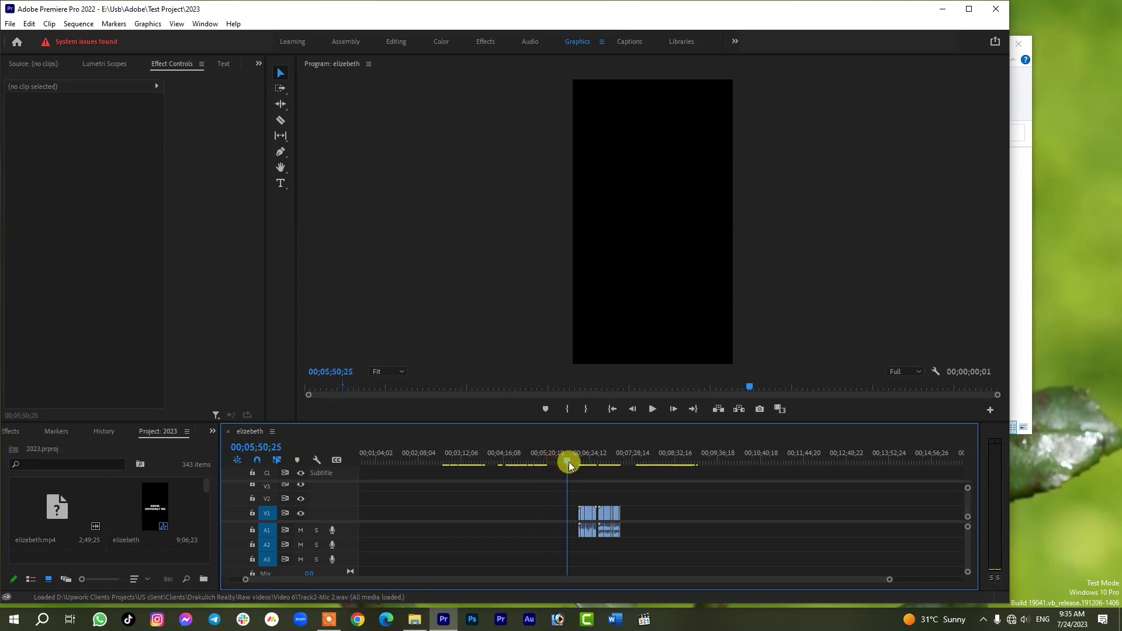
{"action": "left_click_drag", "start_coordinate": [567, 461], "coordinate": [575, 462]}
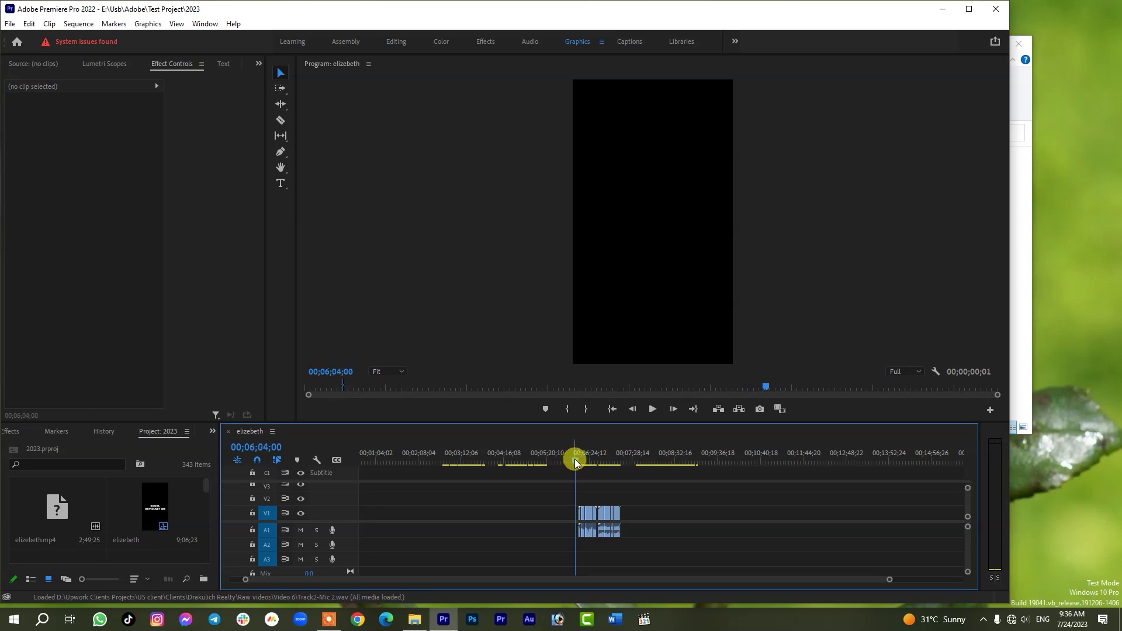